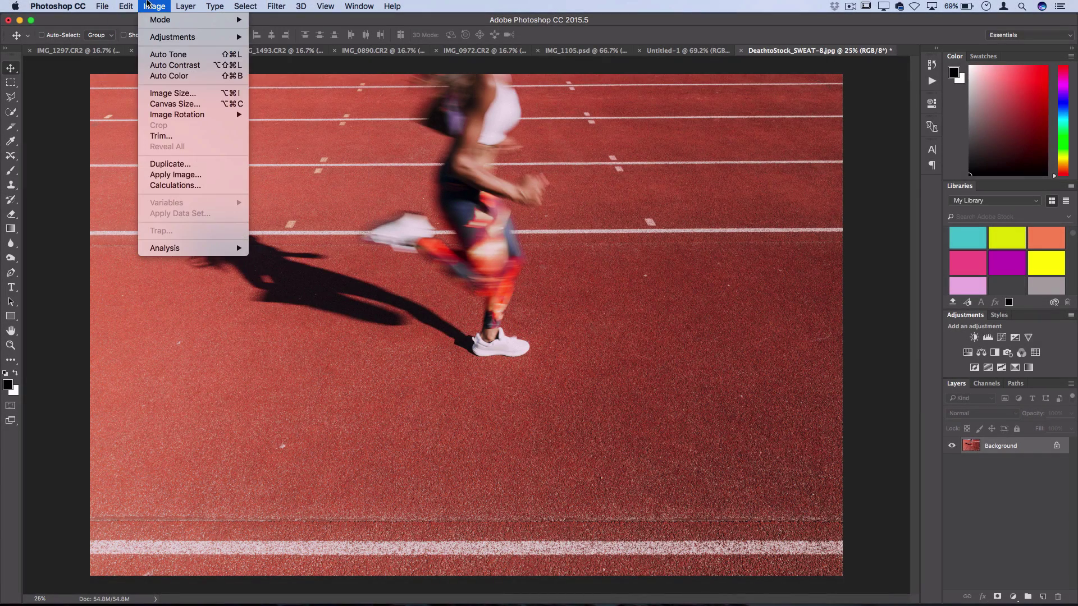
Add a Black & White adjustment layer above the Background layer, keeping the default name and options.
left_click(148, 2)
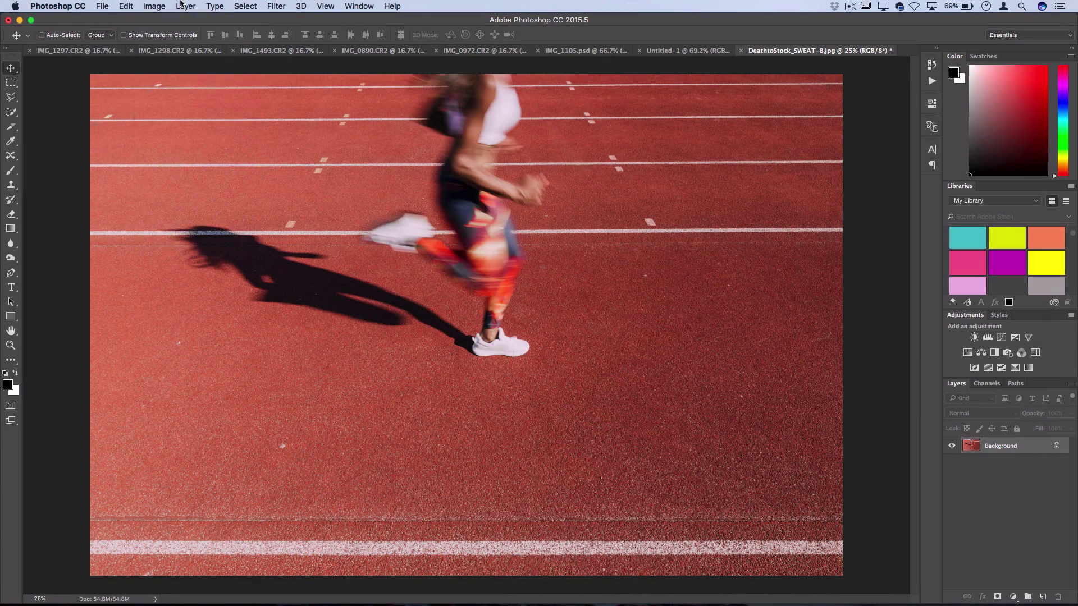
left_click(181, 2)
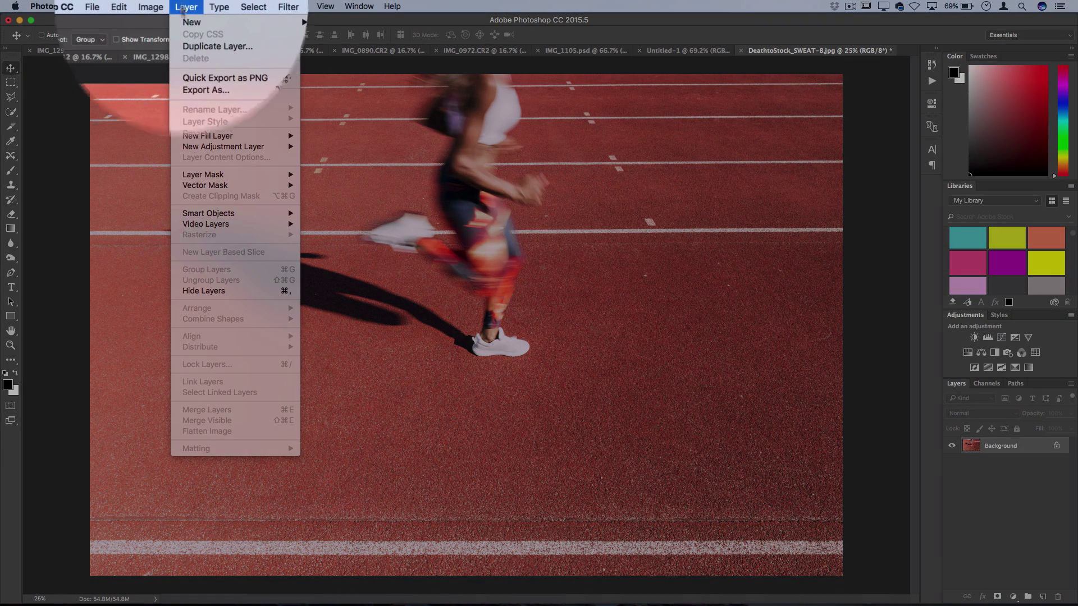
mouse_move(212, 148)
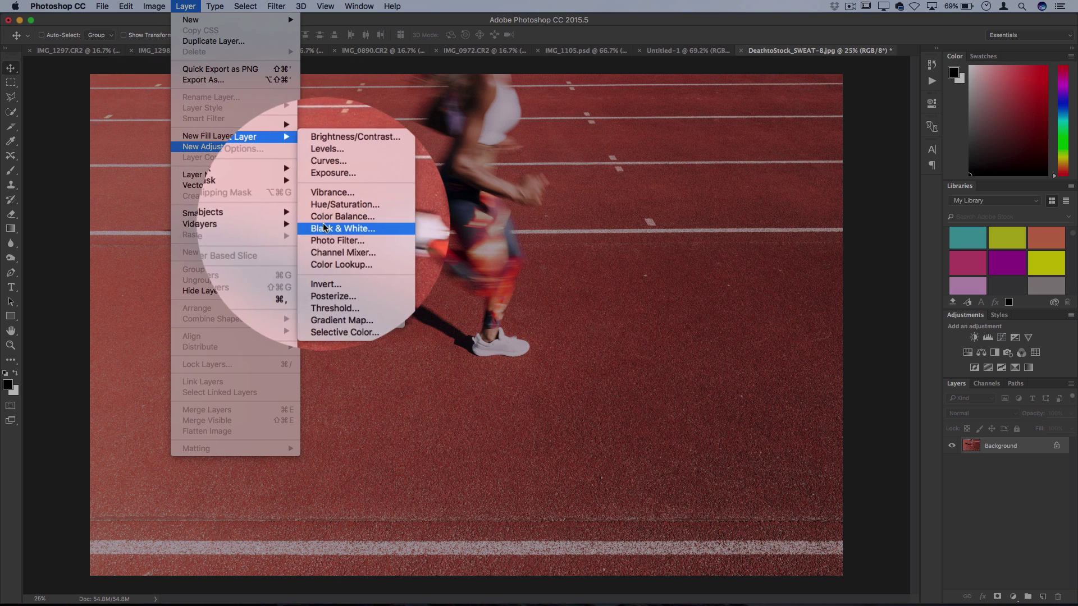
left_click(348, 228)
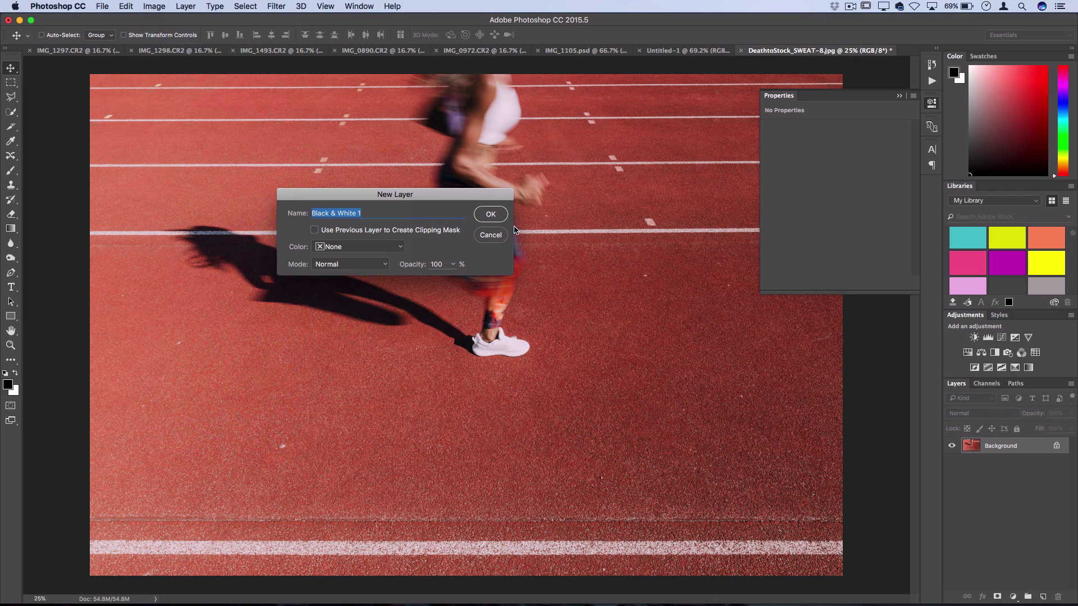
left_click(496, 215)
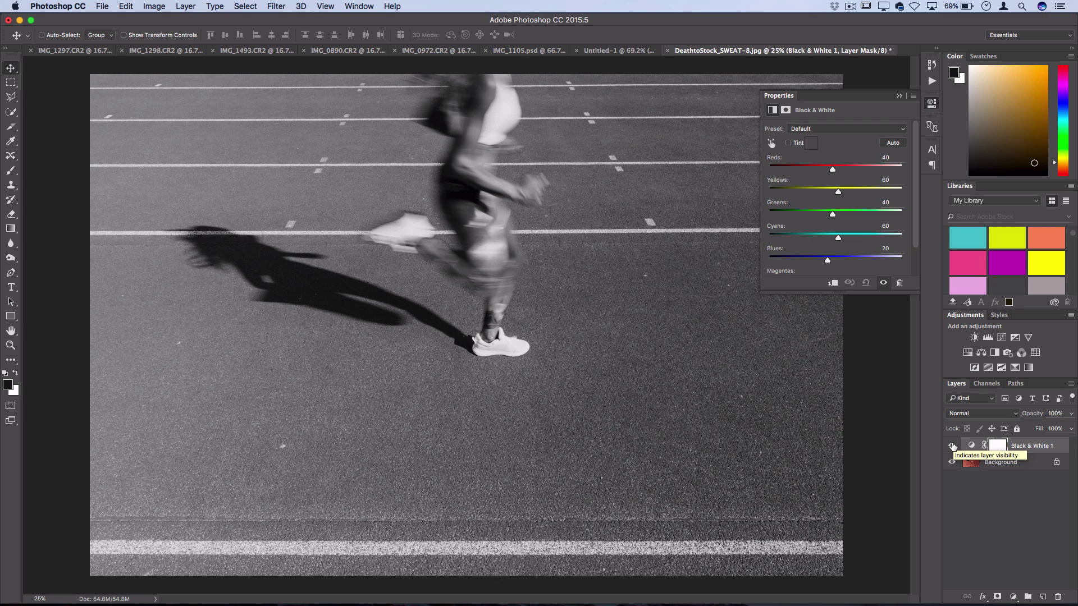
Reveal all colour sliders and set Reds to -43, Yellows to 117, Greens to 85, Cyans to 46, Blues to 172 and Magentas to 63.
left_click_drag(763, 290, 702, 369)
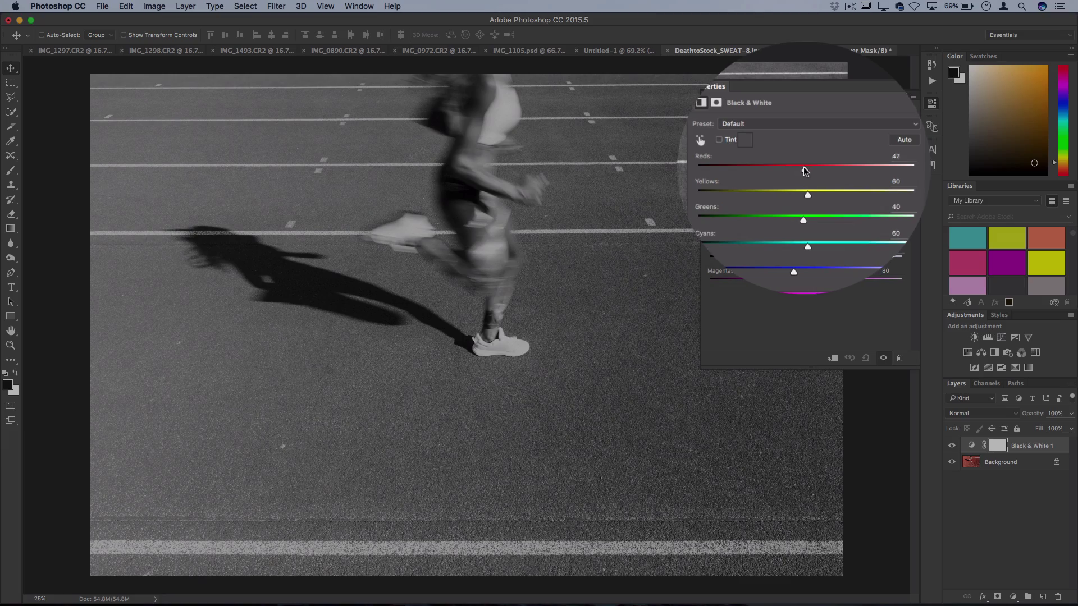
mouse_move(803, 166)
left_mouse_down()
mouse_move(765, 169)
mouse_move(859, 167)
mouse_move(731, 173)
mouse_move(797, 171)
left_mouse_up()
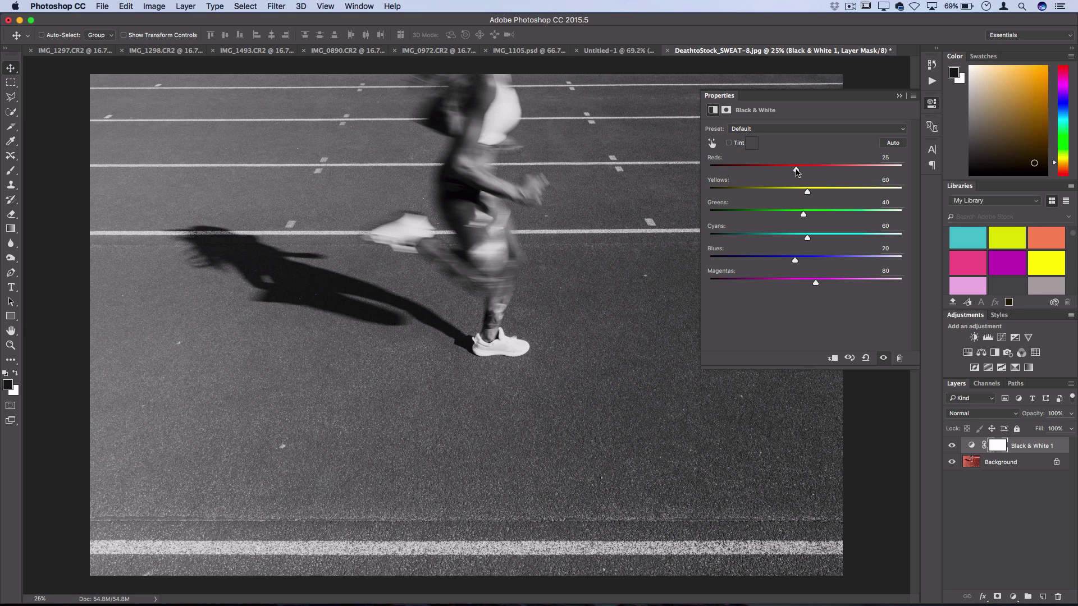
left_click_drag(796, 172, 779, 172)
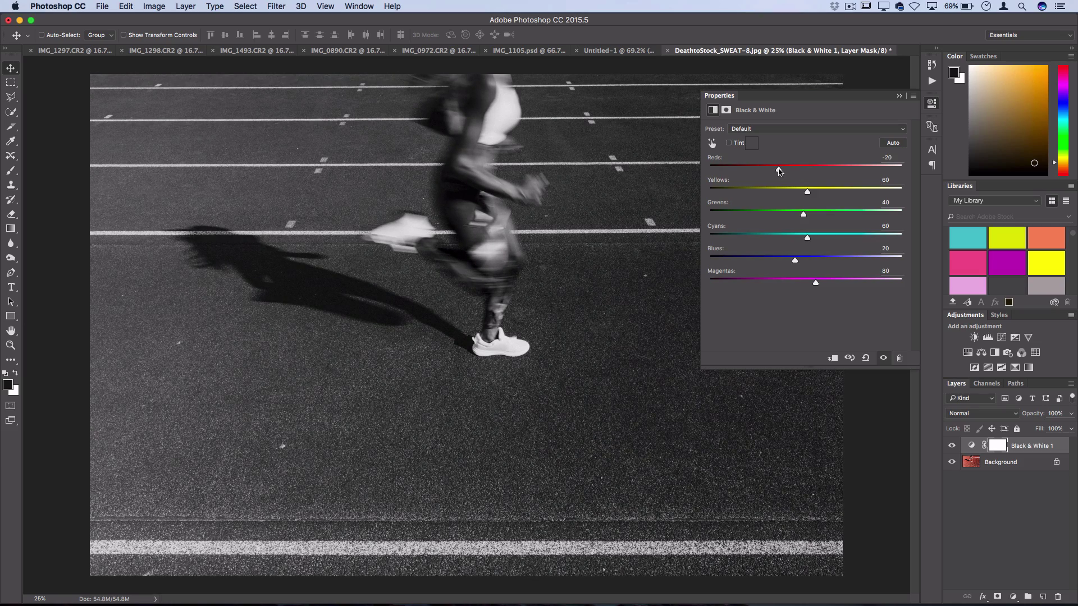
mouse_move(779, 172)
left_mouse_down()
mouse_move(793, 172)
mouse_move(770, 171)
left_mouse_up()
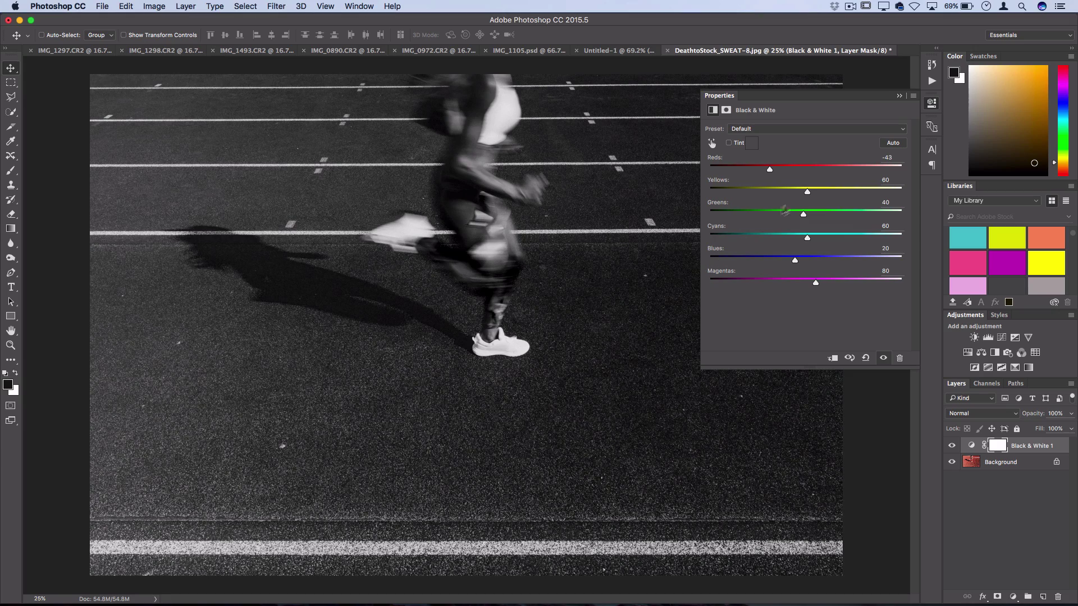
left_click_drag(807, 193, 812, 284)
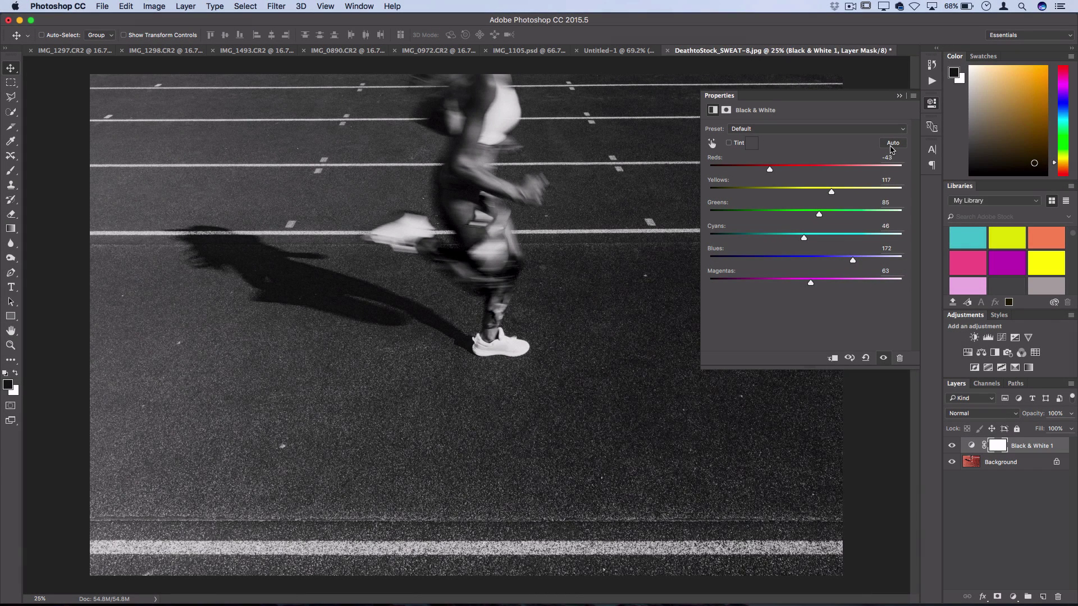
Try the automatic black-and-white colour mix on the adjustment layer and undo it.
left_click(893, 143)
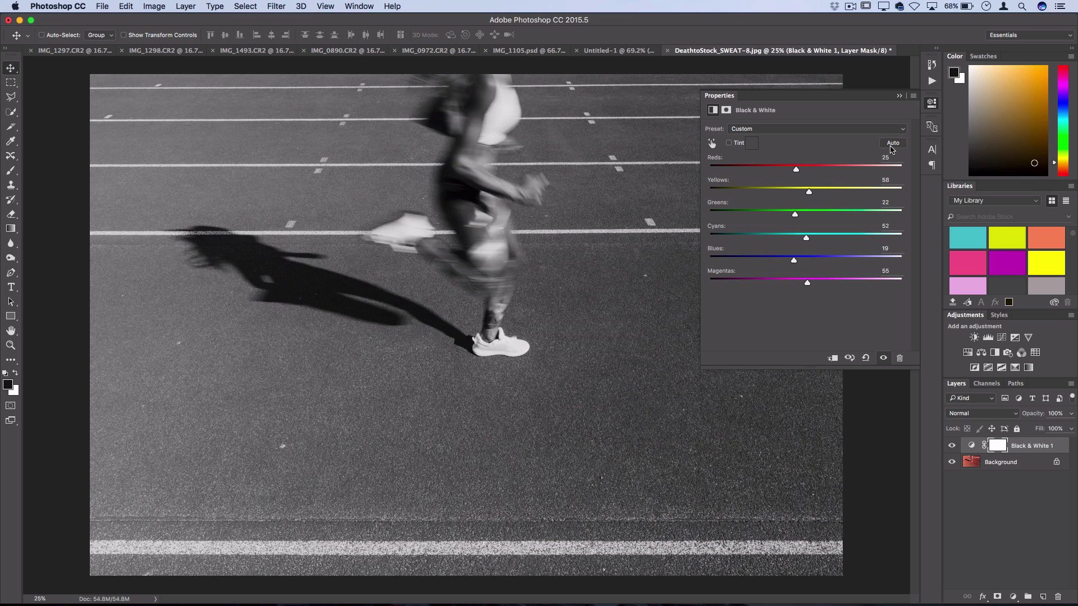
key("super")
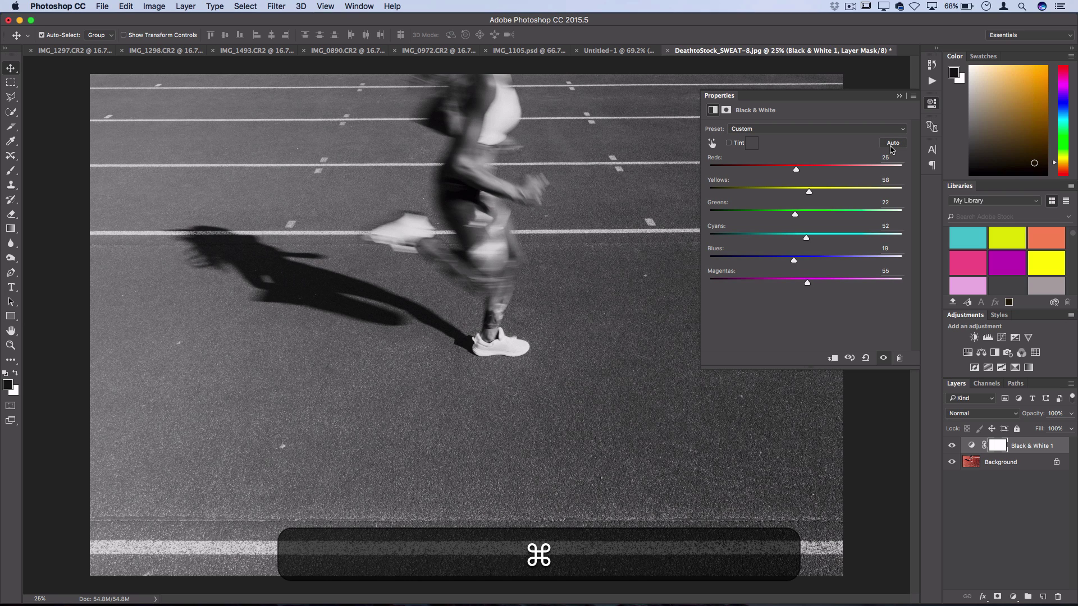
key("super+z")
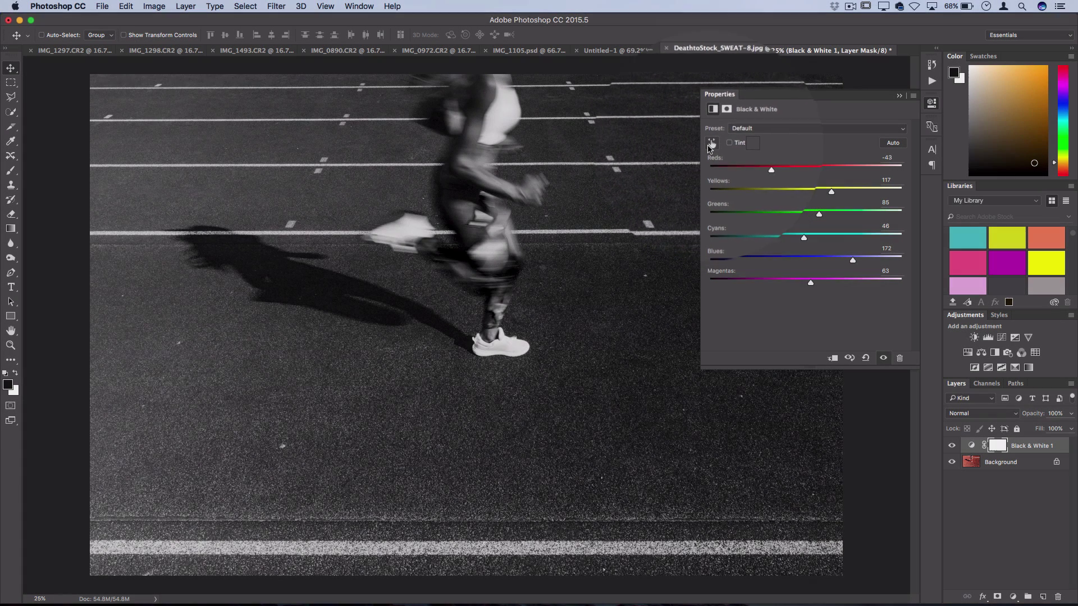
Adjust tones directly on the image, sampling the shoe to set Magentas to 119 and the shadow area to set Reds to -36.
left_click(711, 143)
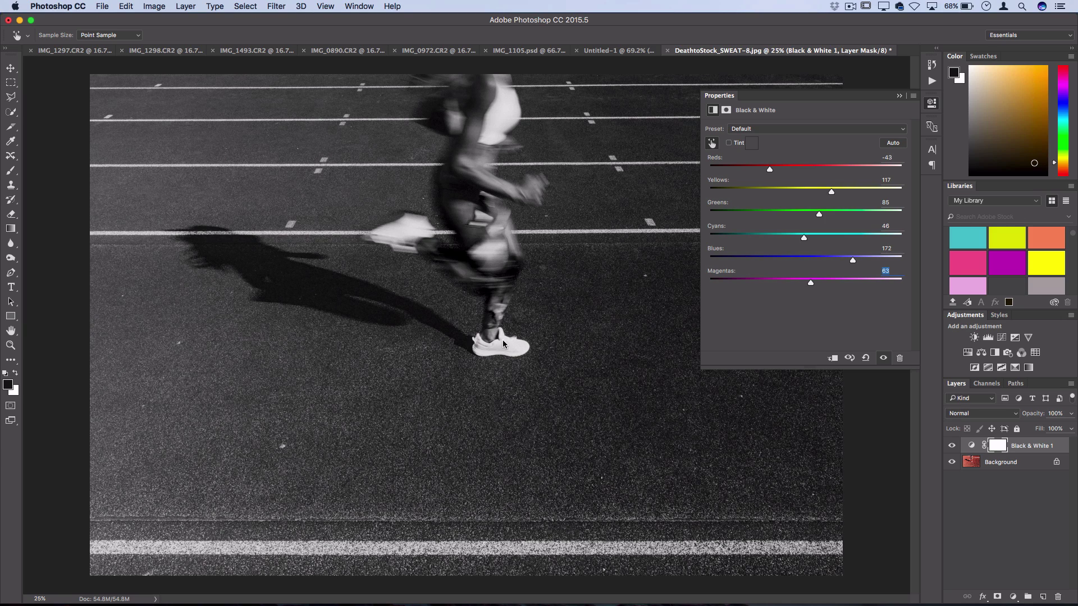
mouse_move(503, 341)
left_mouse_down()
mouse_move(593, 345)
mouse_move(507, 337)
left_mouse_up()
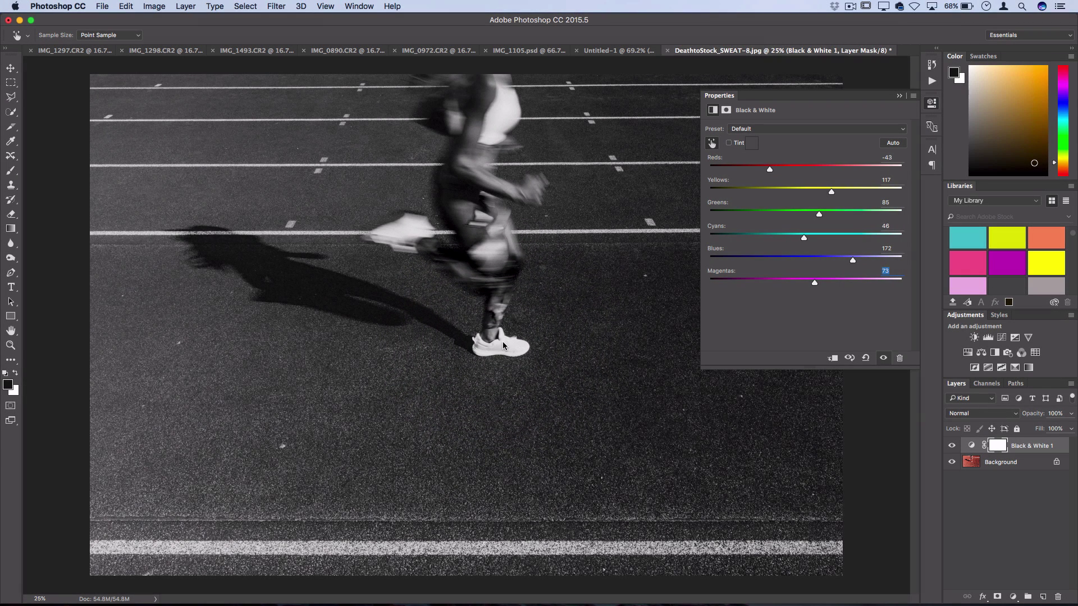
left_click_drag(503, 344, 661, 336)
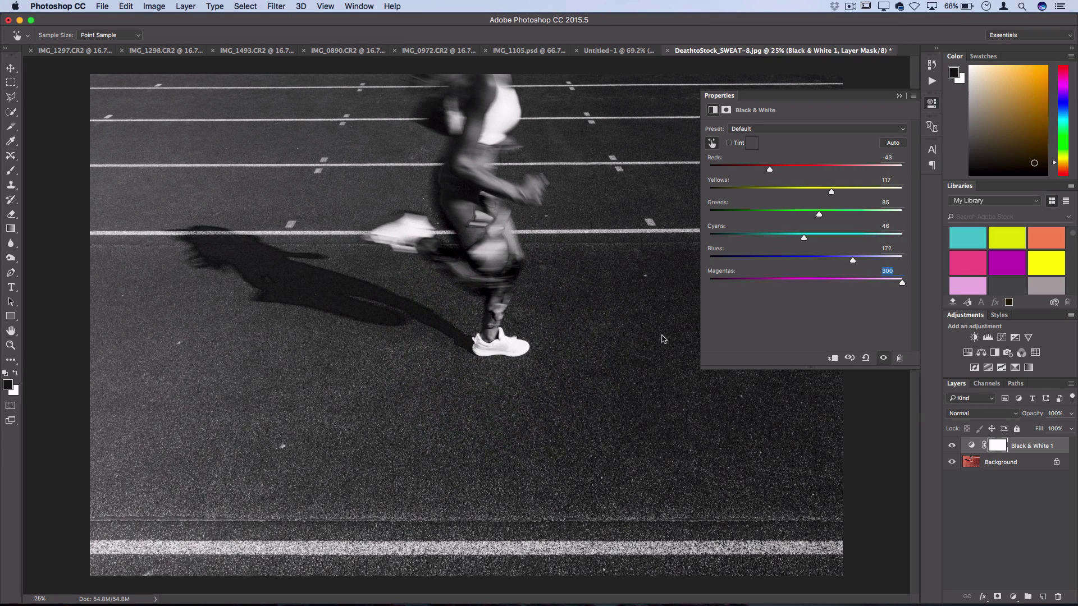
left_click_drag(569, 340, 522, 343)
left_click_drag(319, 278, 360, 273)
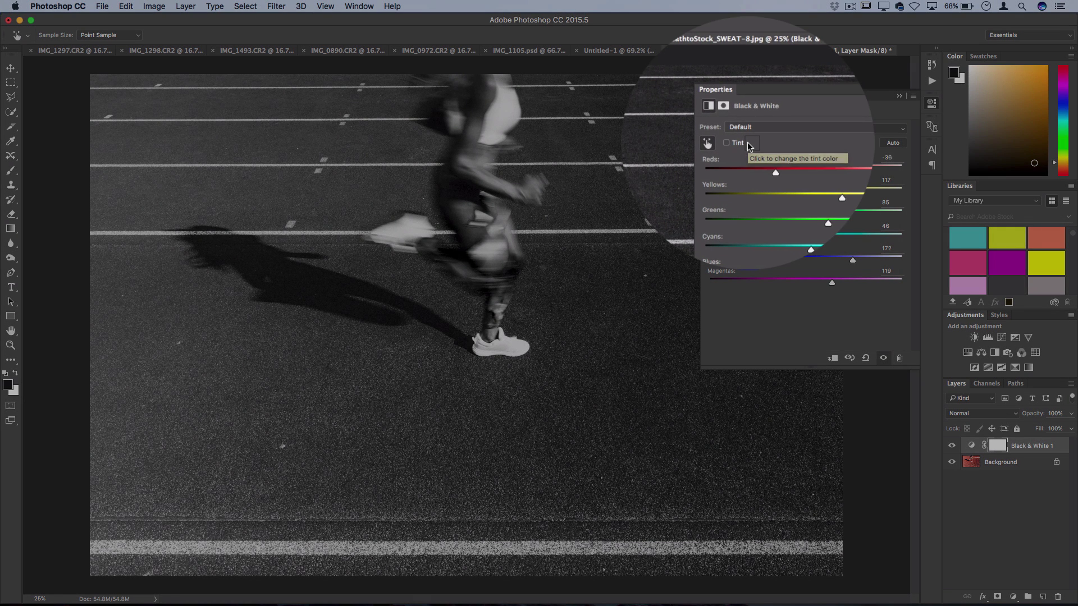
Enable the adjustment's tint and try a green, then a pale blue tint colour (c8cfd4) at 6% saturation.
left_click(728, 143)
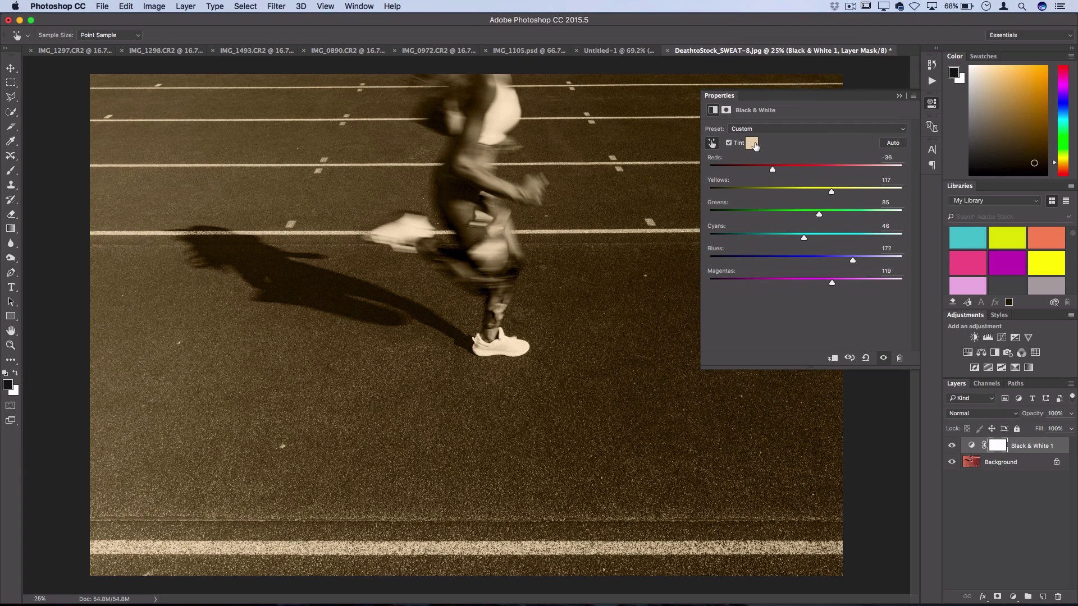
left_click(752, 144)
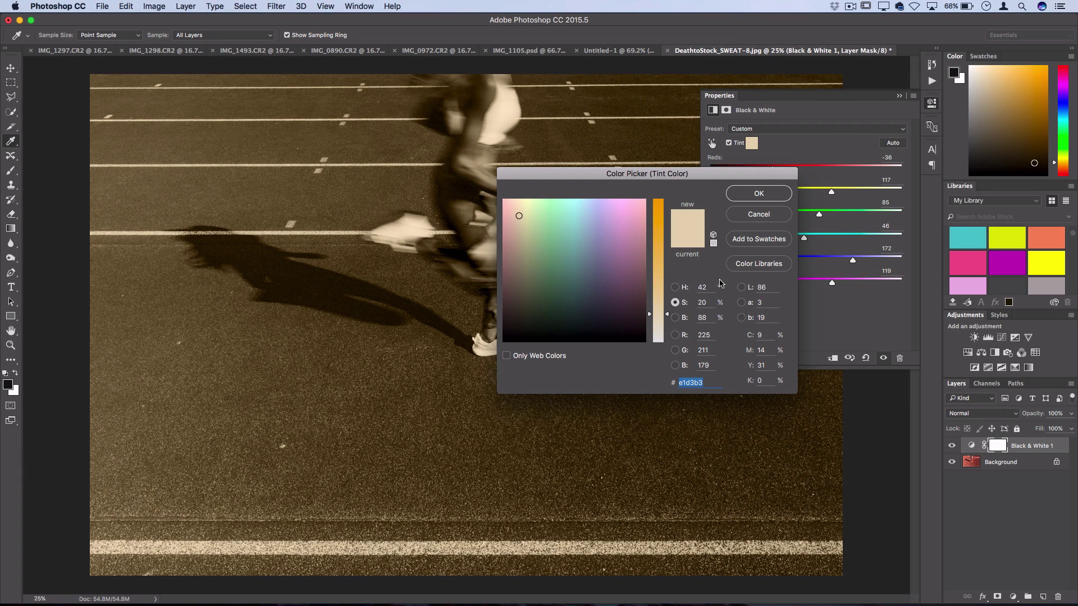
left_click(547, 223)
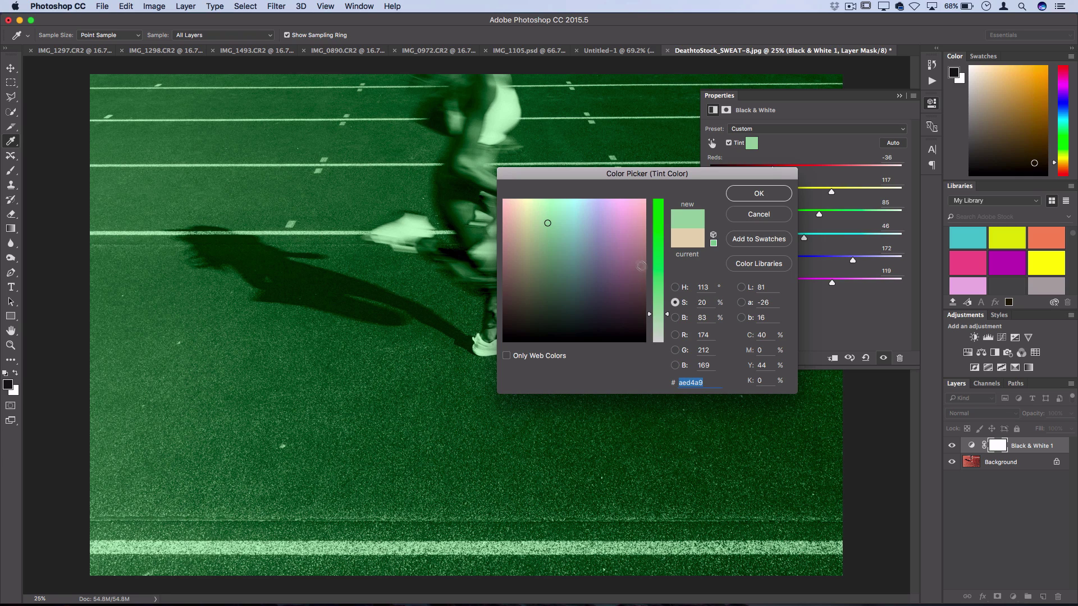
mouse_move(665, 316)
left_mouse_down()
mouse_move(666, 332)
mouse_move(667, 147)
mouse_move(666, 336)
left_mouse_up()
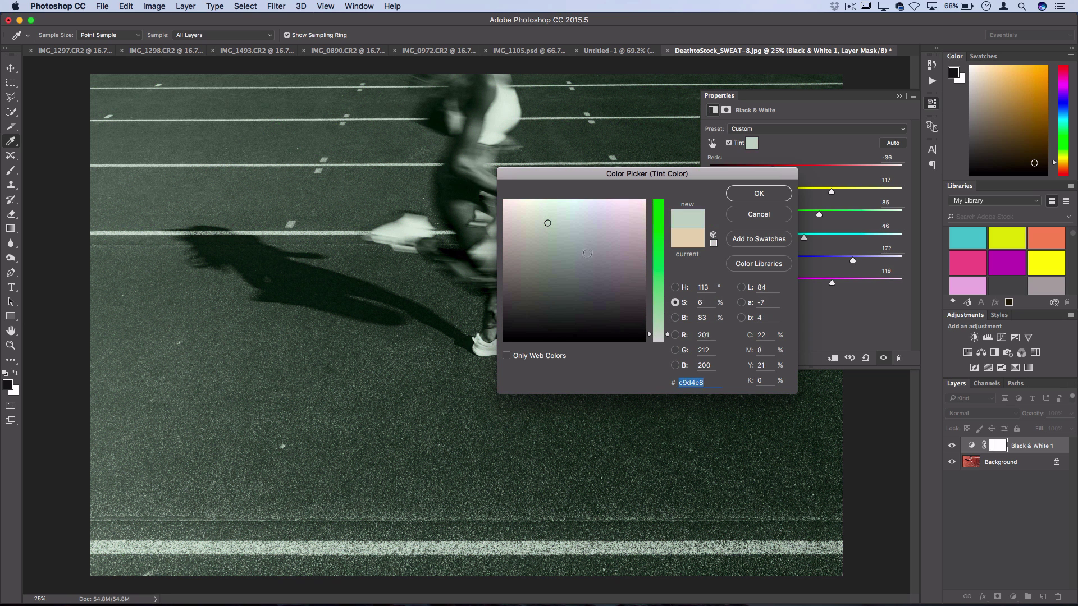
left_click(583, 224)
left_click_drag(582, 174, 646, 224)
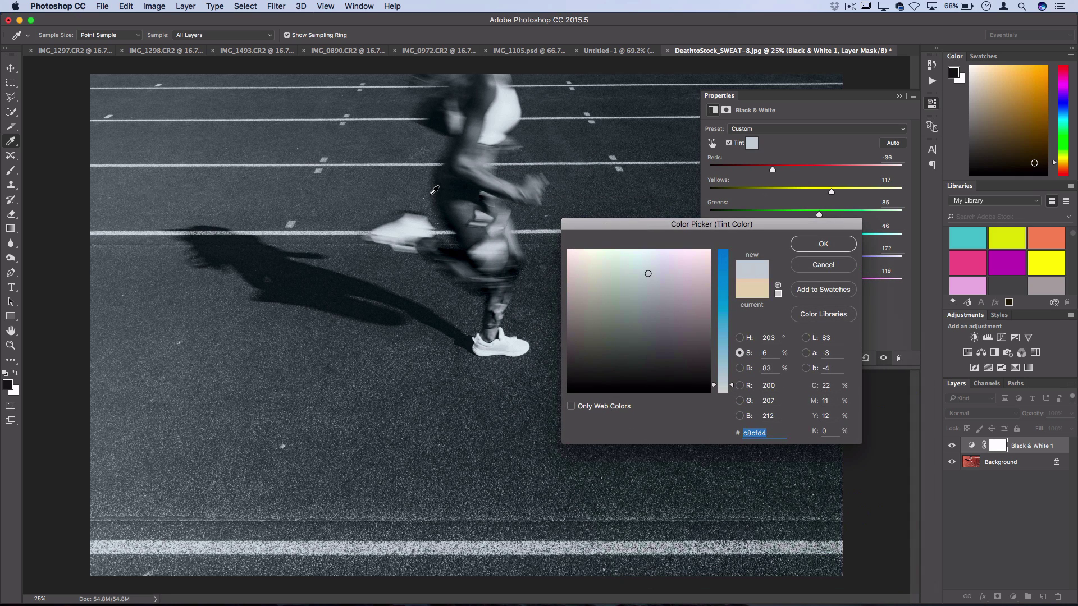
Try pale purple and green tints, then apply a warm grey tint with hue 40° and slightly reduced saturation.
left_click(679, 273)
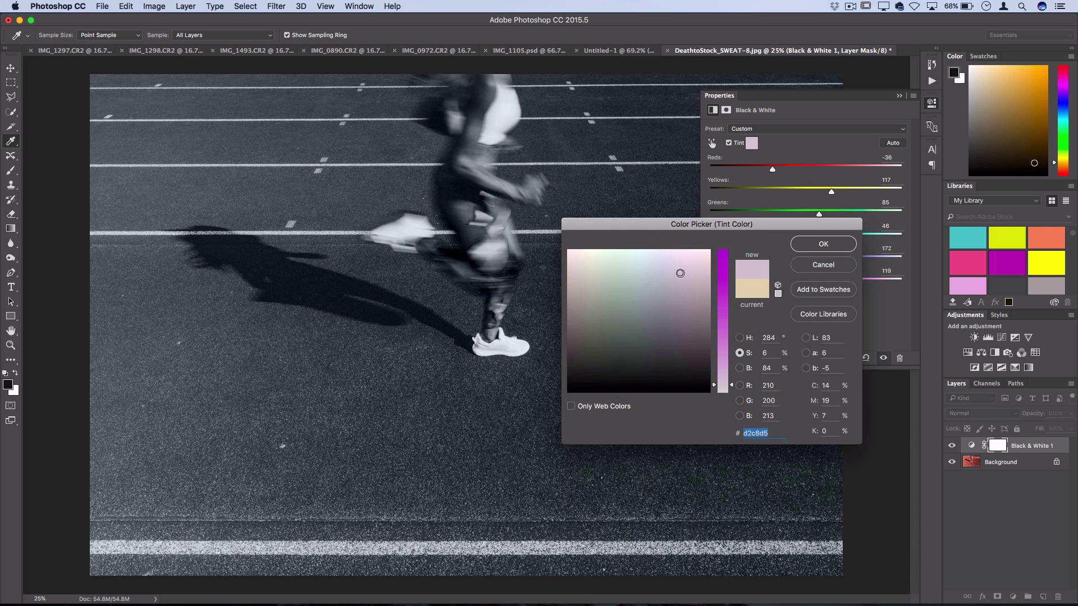
left_click(599, 284)
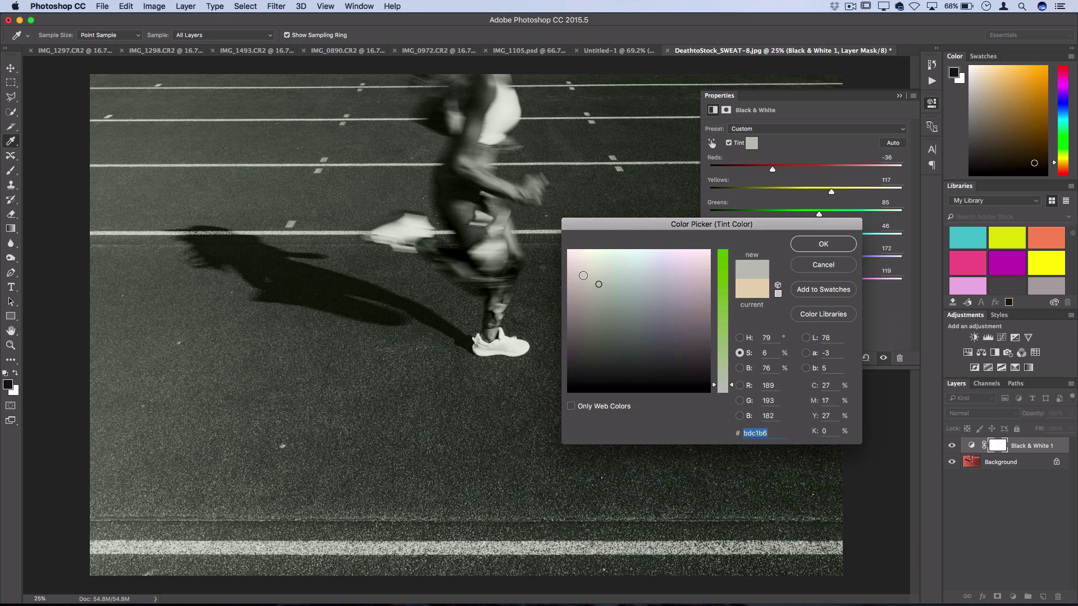
left_click(583, 274)
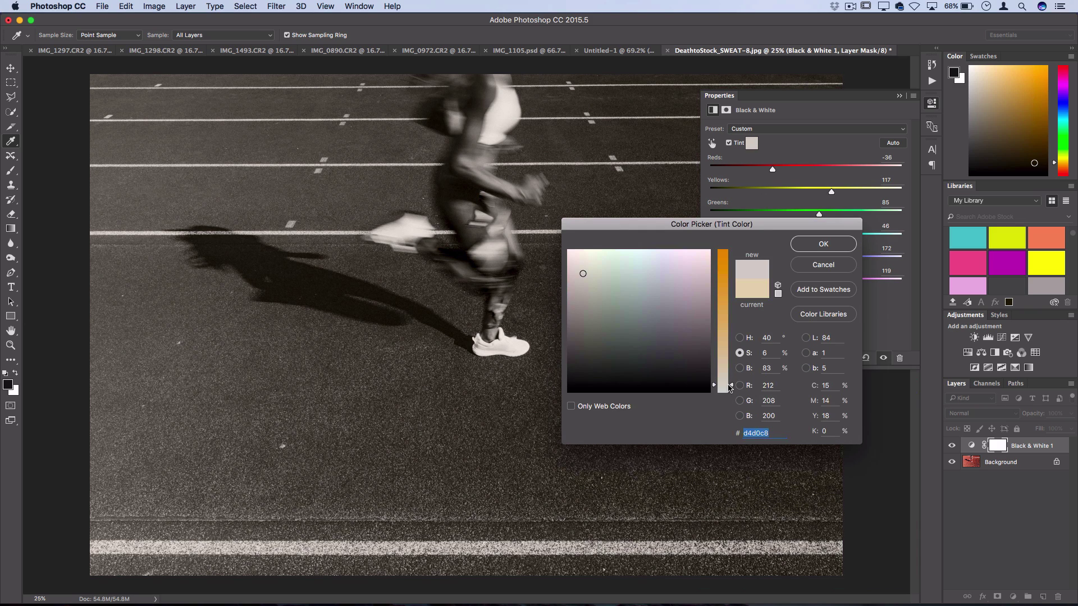
left_click_drag(731, 388, 731, 392)
key("Return")
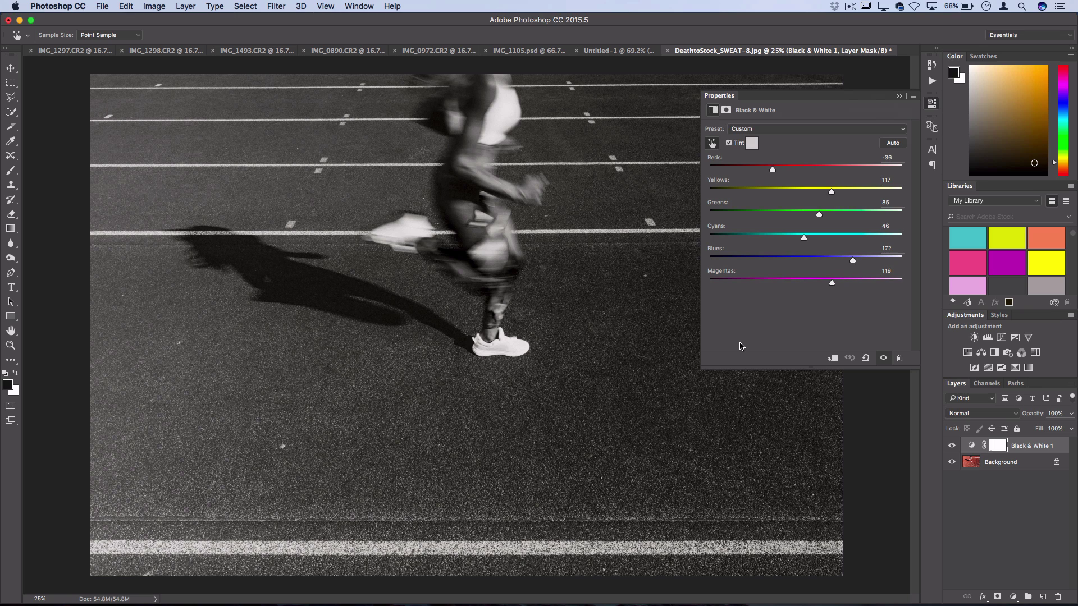
Try the Blue Filter, Infrared and Lighter presets on the Black & White adjustment.
left_click(750, 129)
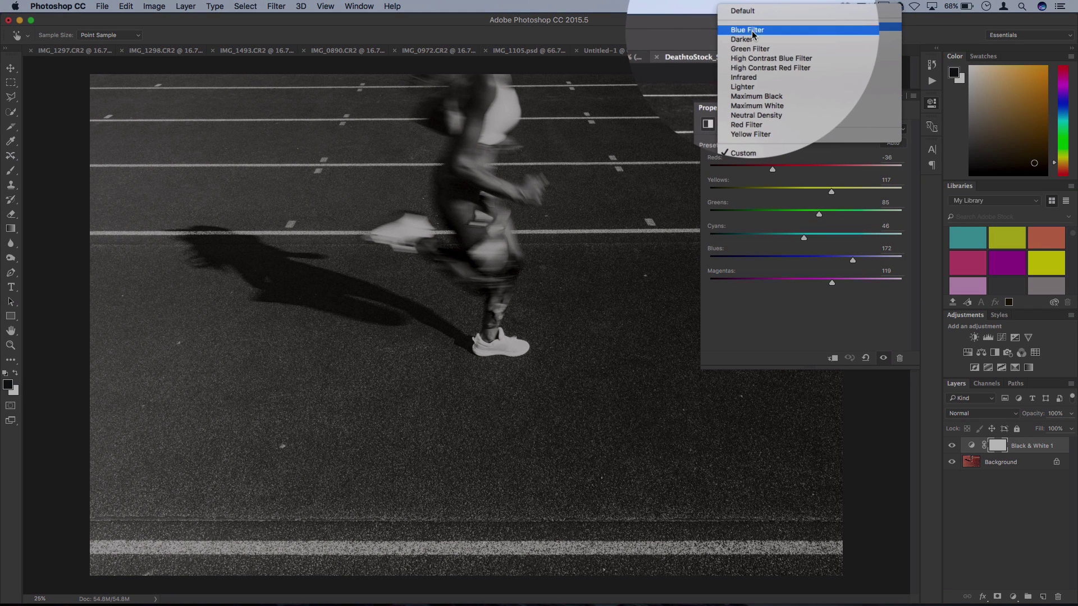
left_click(753, 32)
left_click(758, 124)
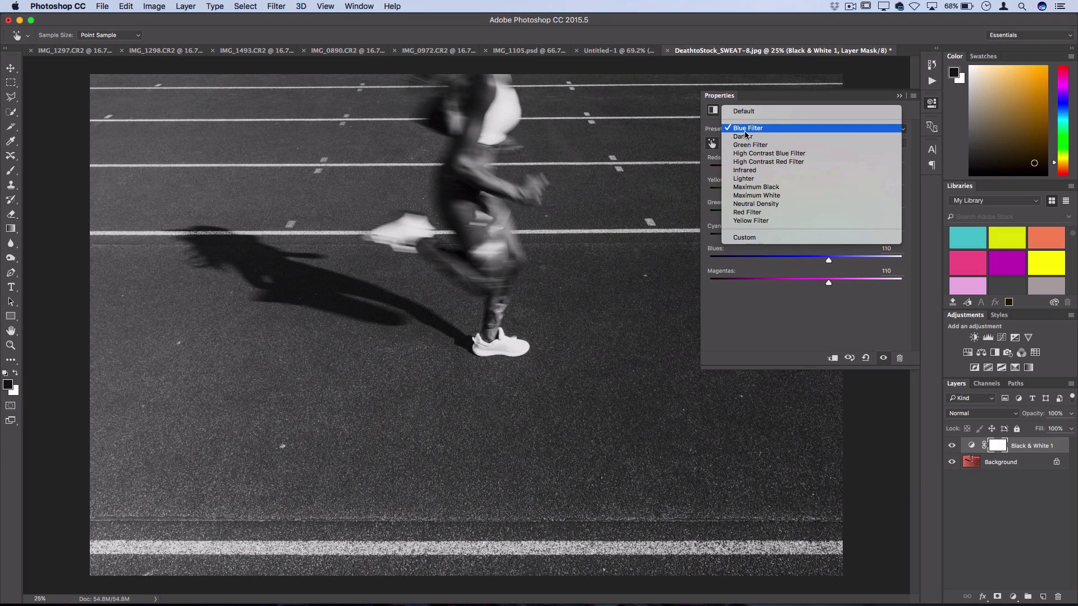
left_click(754, 171)
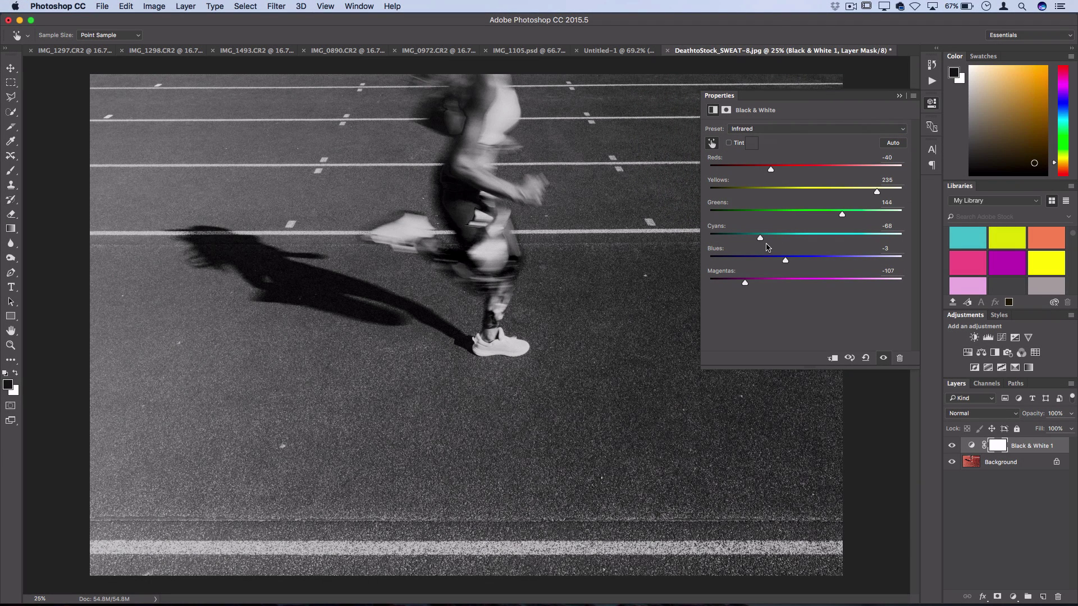
left_click(779, 130)
left_click(779, 142)
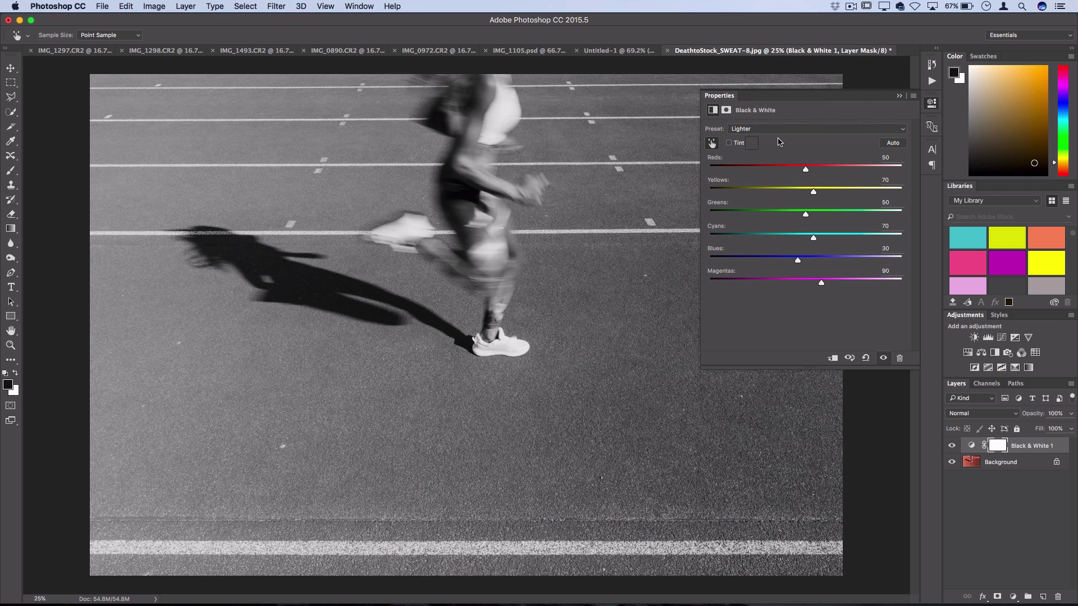
Try the Maximum Black, Maximum White, Red Filter and Yellow Filter presets on the Black & White adjustment.
left_click(763, 128)
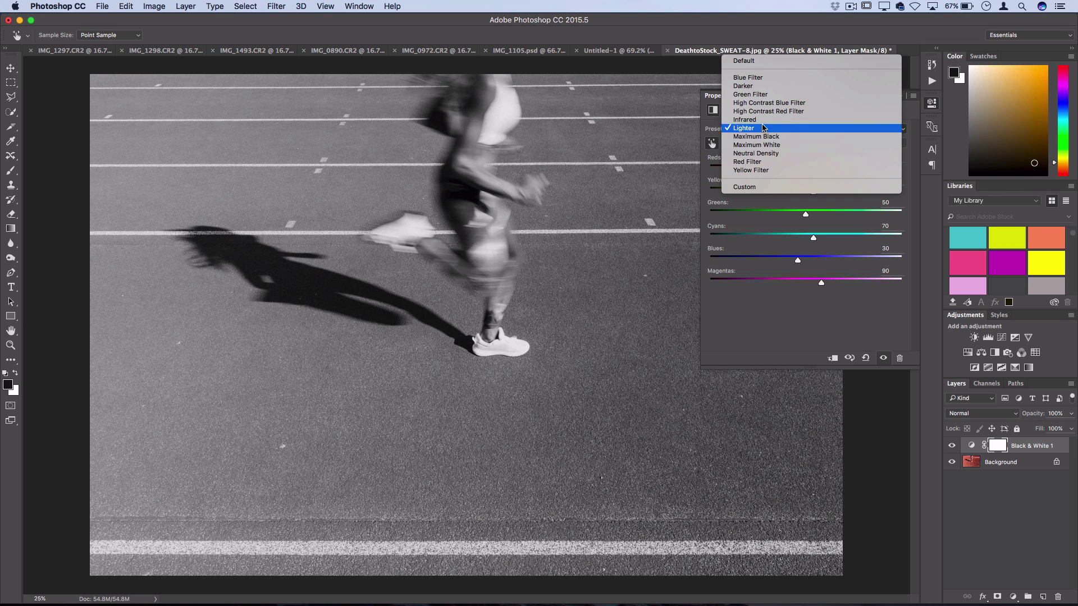
left_click(763, 138)
left_click(765, 129)
left_click(763, 138)
left_click(763, 129)
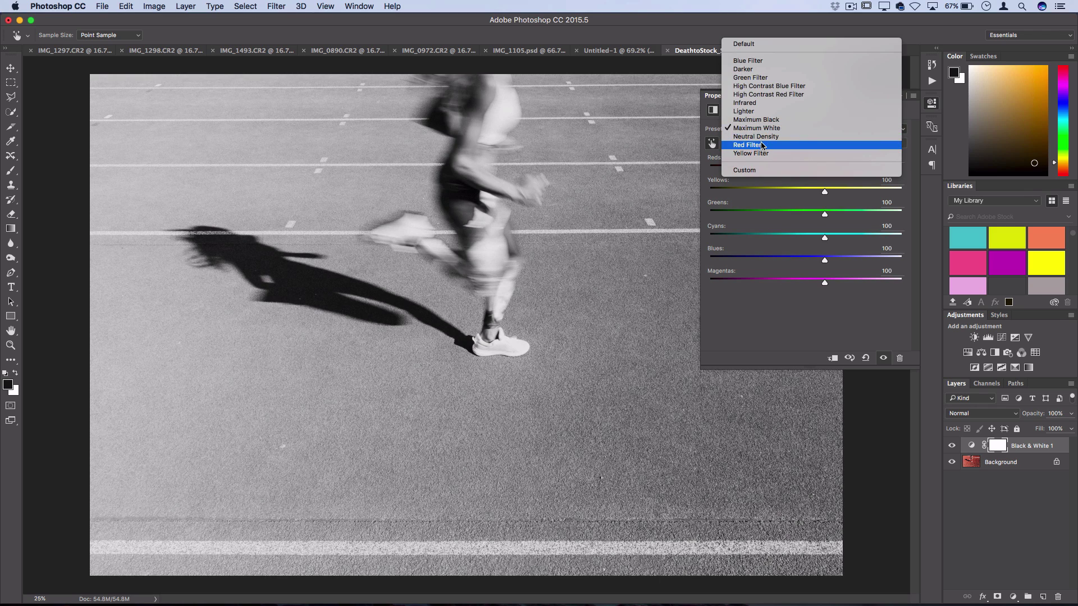
left_click(762, 145)
left_click(762, 130)
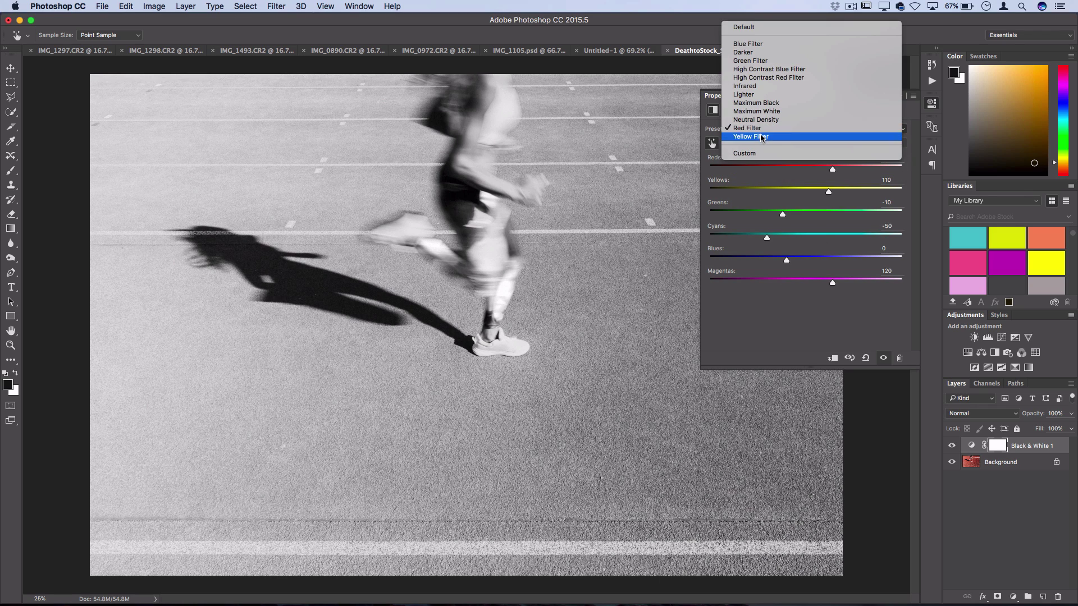
left_click(762, 137)
Apply the Blue Filter preset to the Black & White adjustment.
left_click(762, 133)
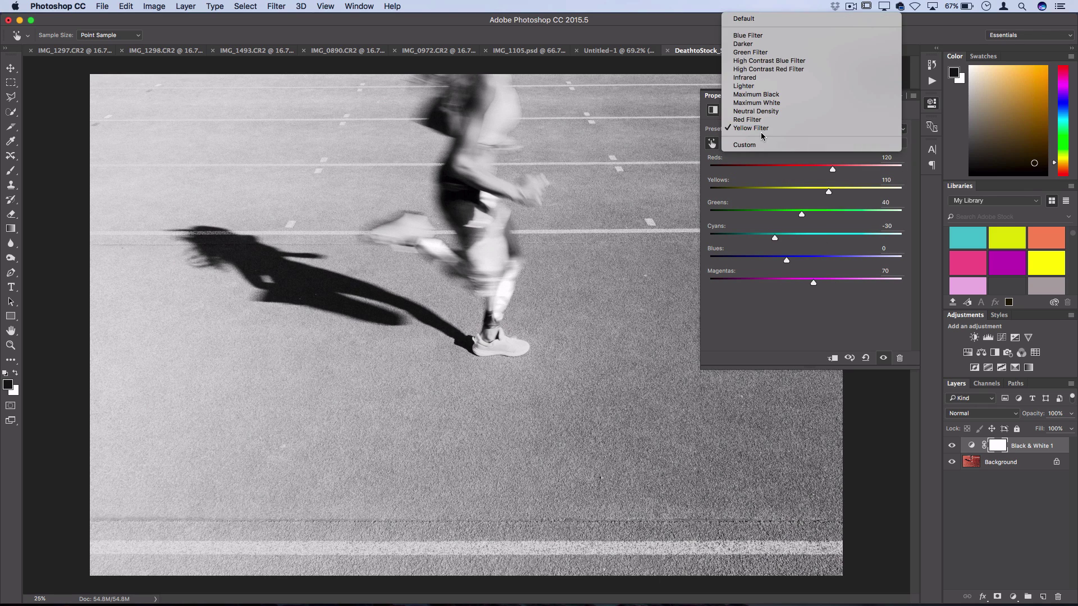
left_click(762, 36)
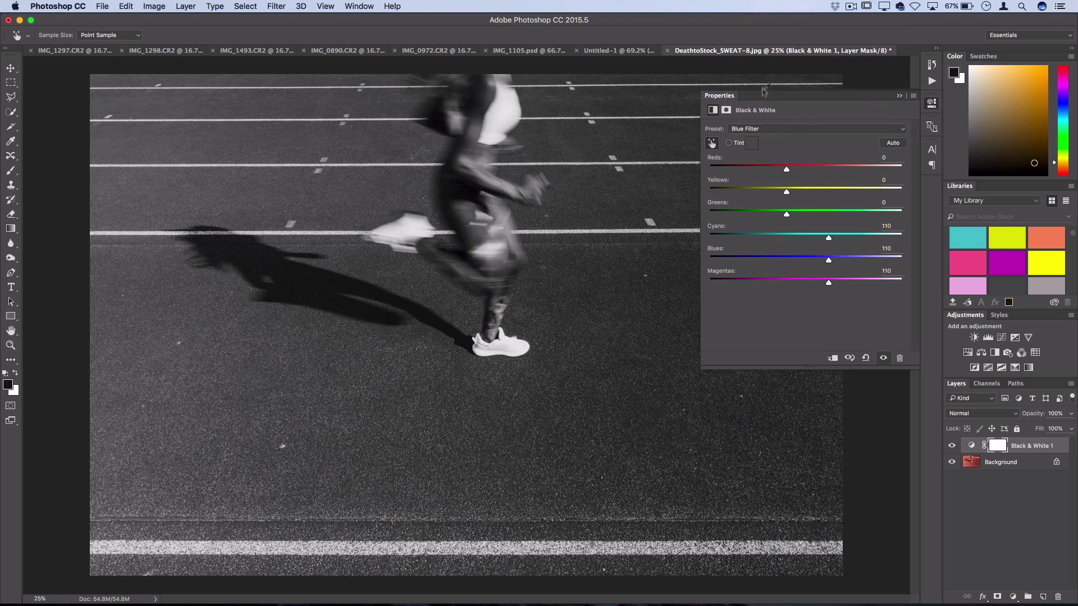
Try Reds at -18 on the Blue Filter preset and undo back to the custom tinted settings.
left_click(797, 167)
left_click_drag(785, 171, 780, 170)
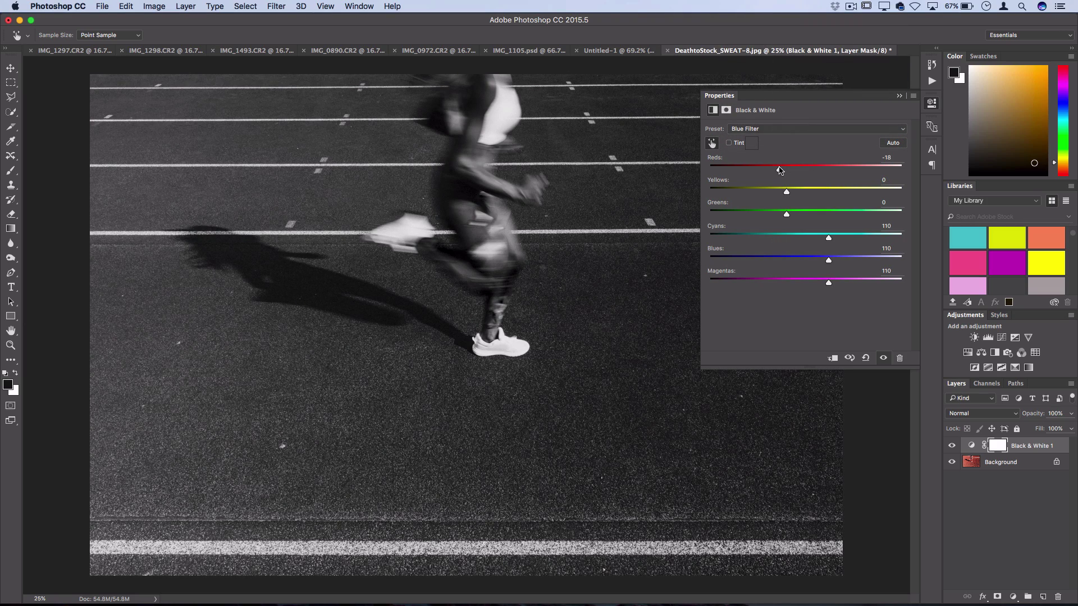
key("super+z")
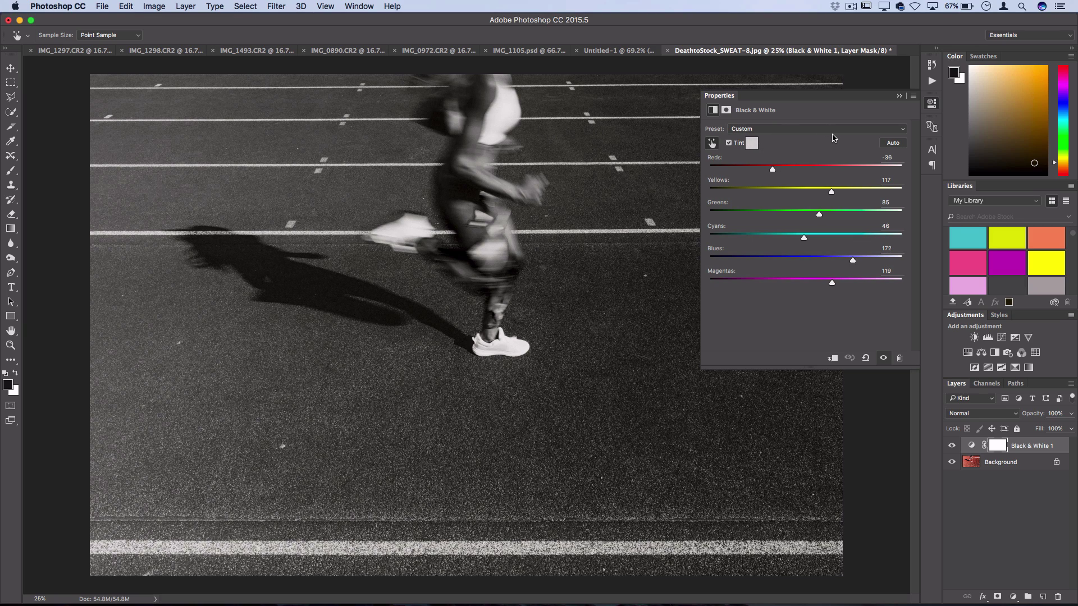
Open and cancel the save dialog for a Black & White preset, and look through the list of available presets.
left_click(914, 96)
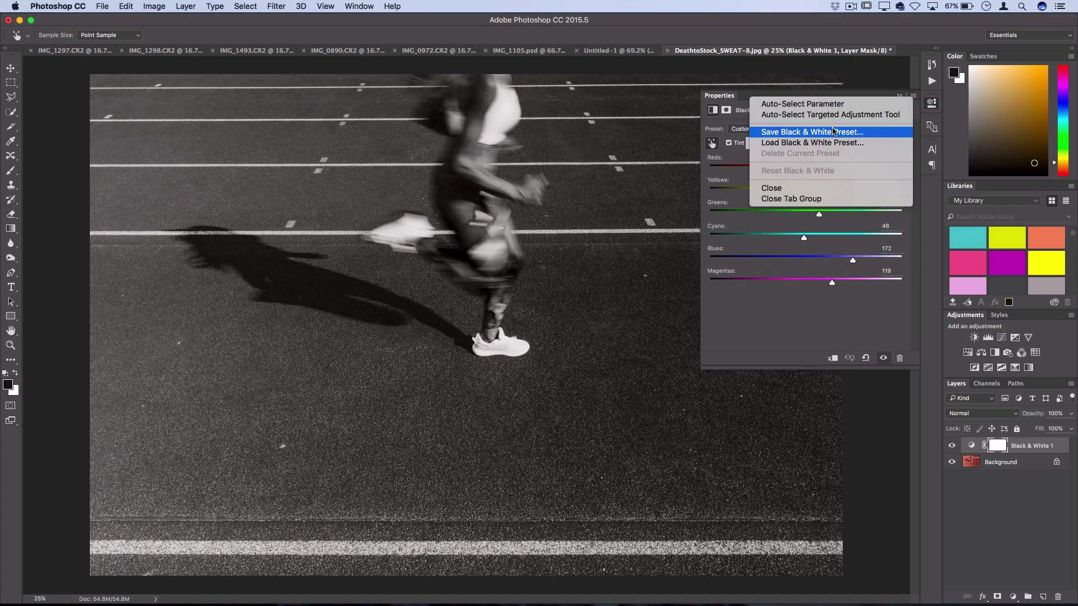
left_click(821, 133)
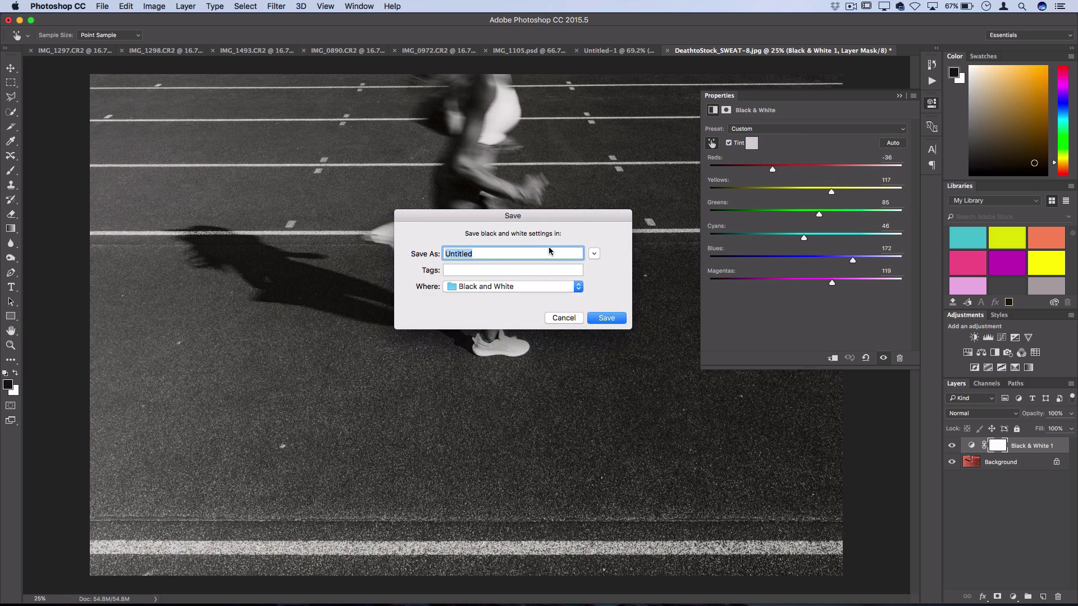
left_click(579, 319)
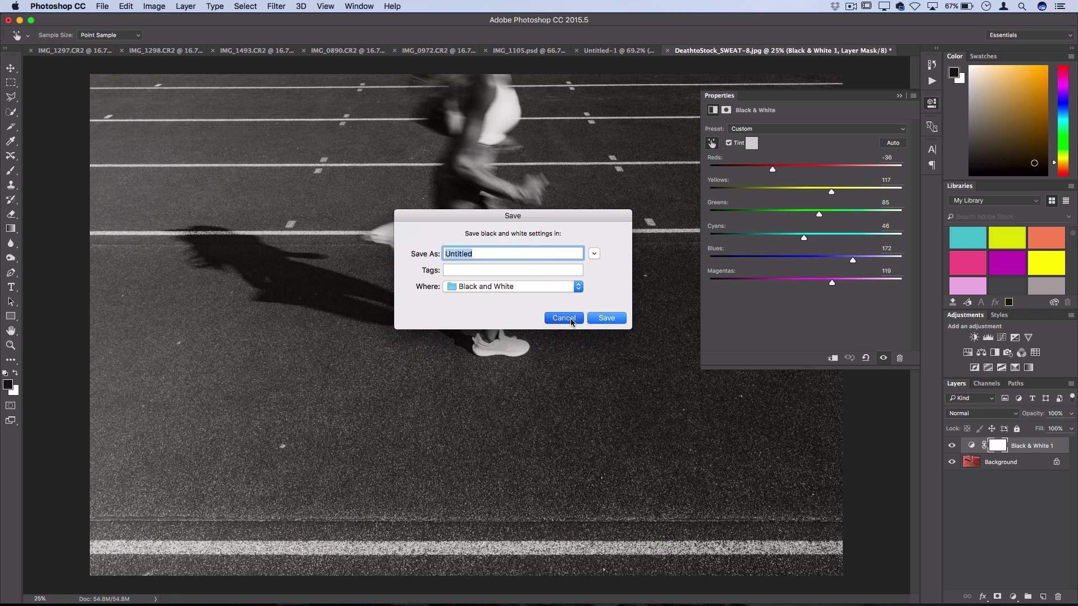
left_click(803, 131)
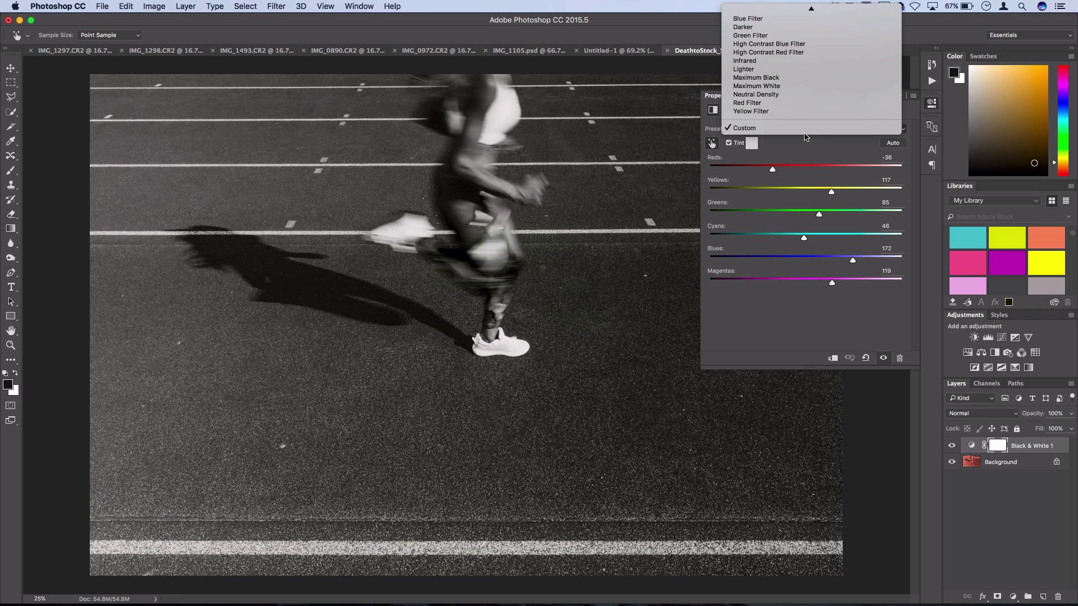
left_click(772, 131)
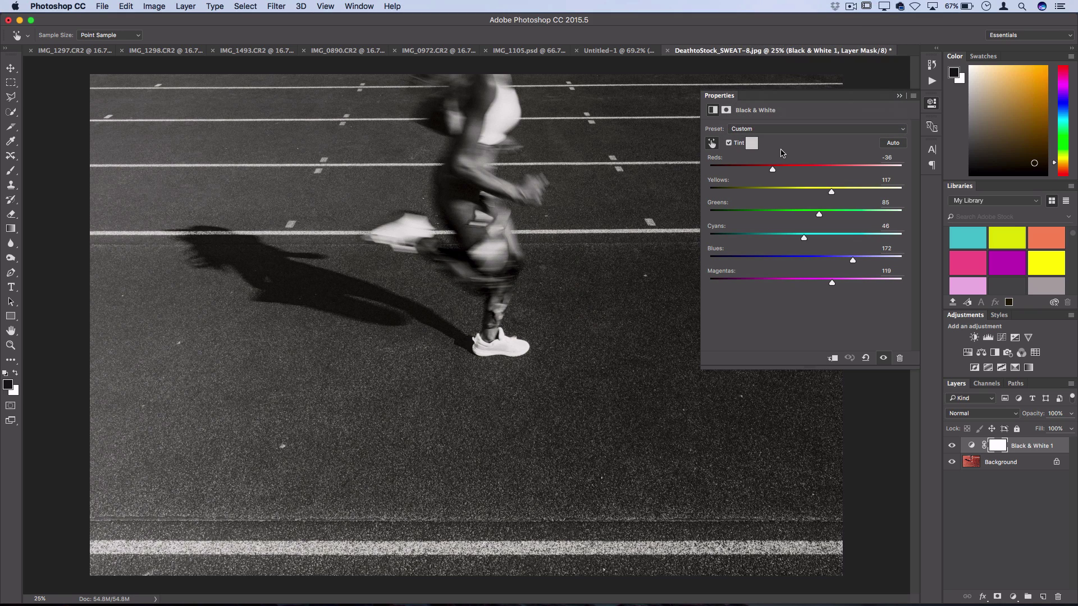
left_click(757, 128)
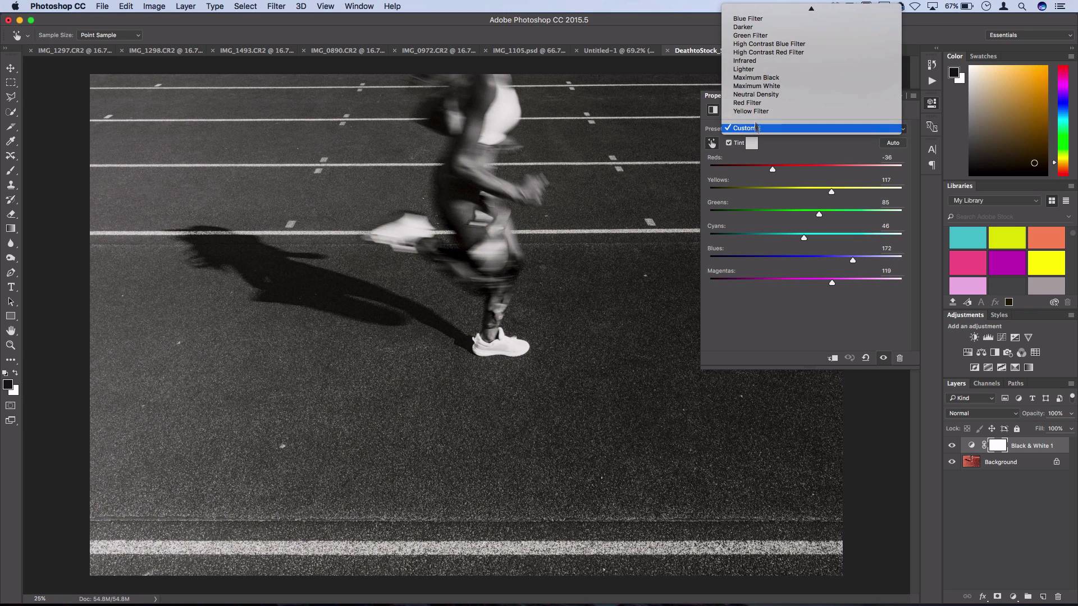
left_click(807, 156)
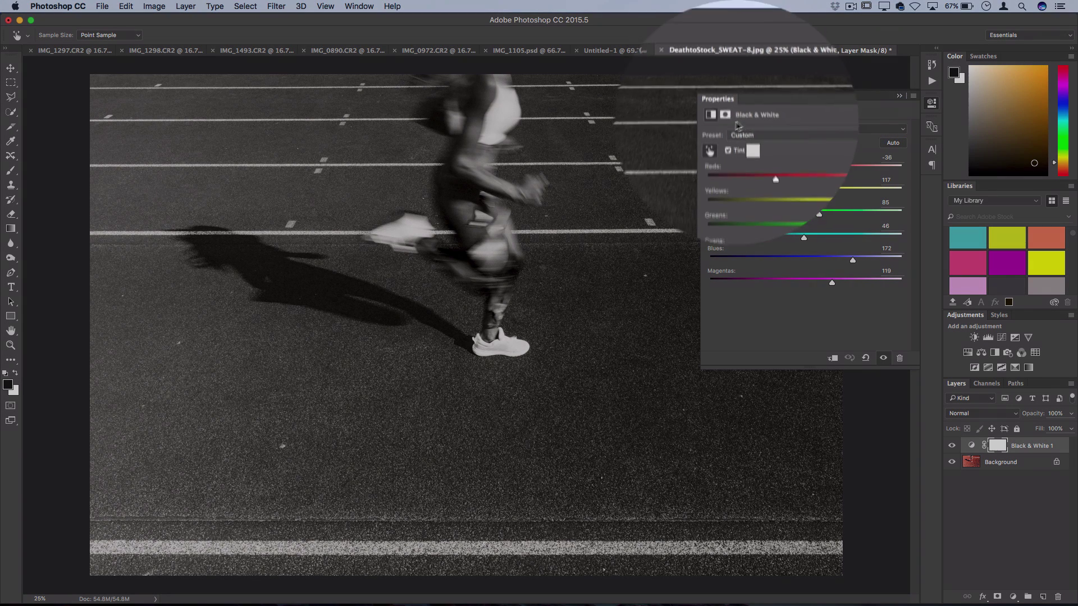
Open Color Range for the Black & White layer's mask and sample the track surface around and below the runner's shadow.
left_click(726, 110)
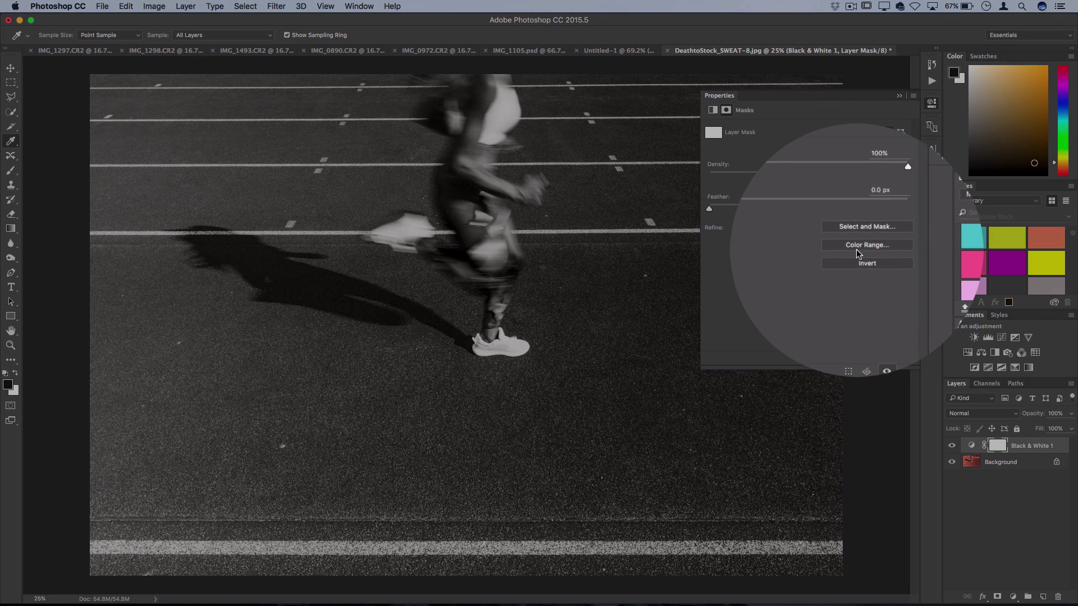
left_click(866, 247)
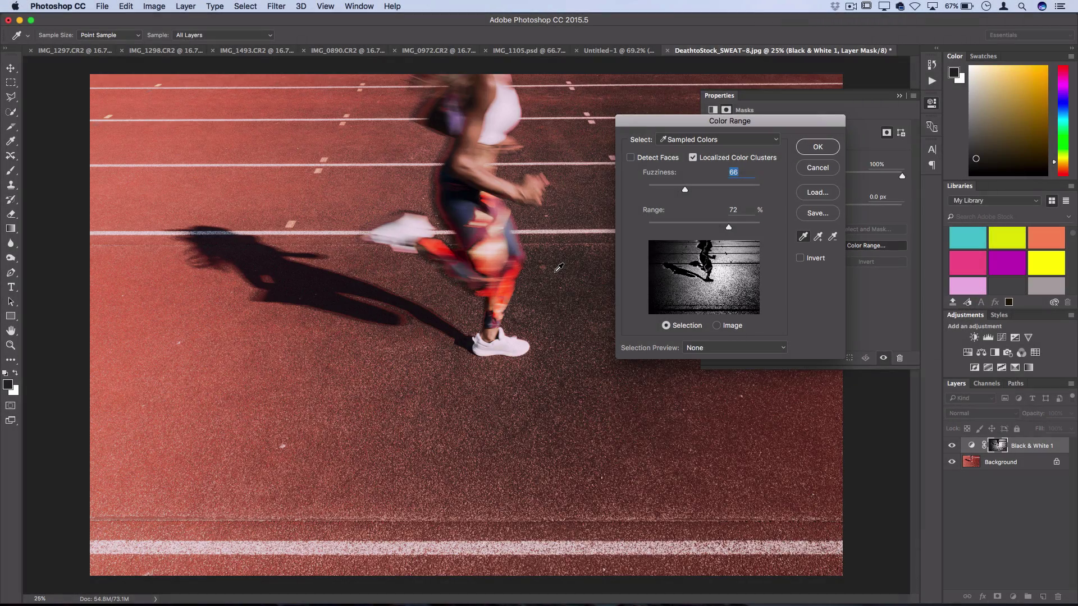
left_click_drag(441, 431, 212, 337)
left_click(213, 337)
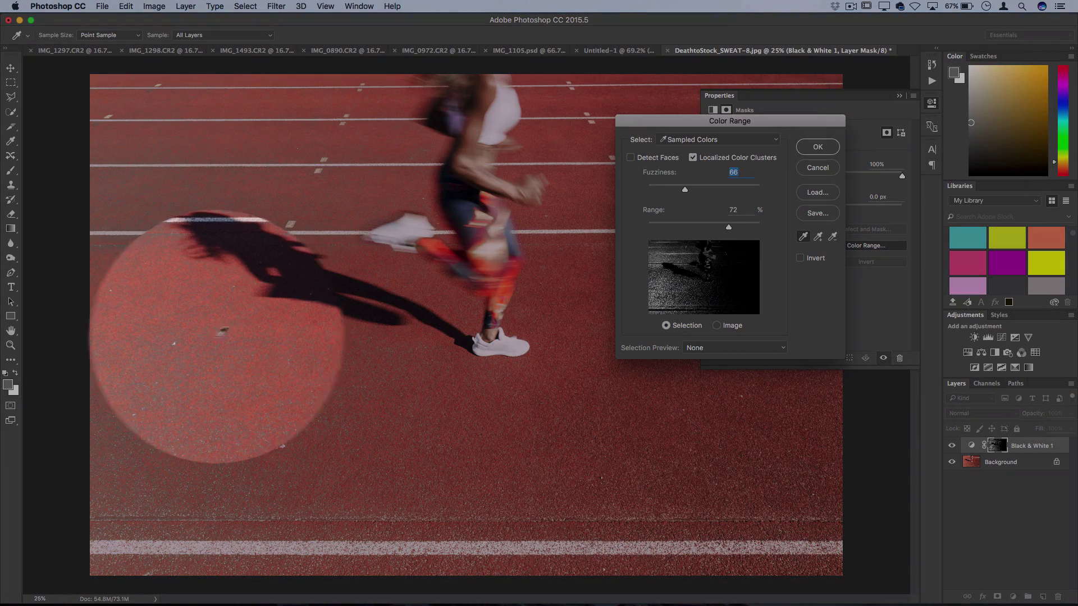
left_click(283, 363)
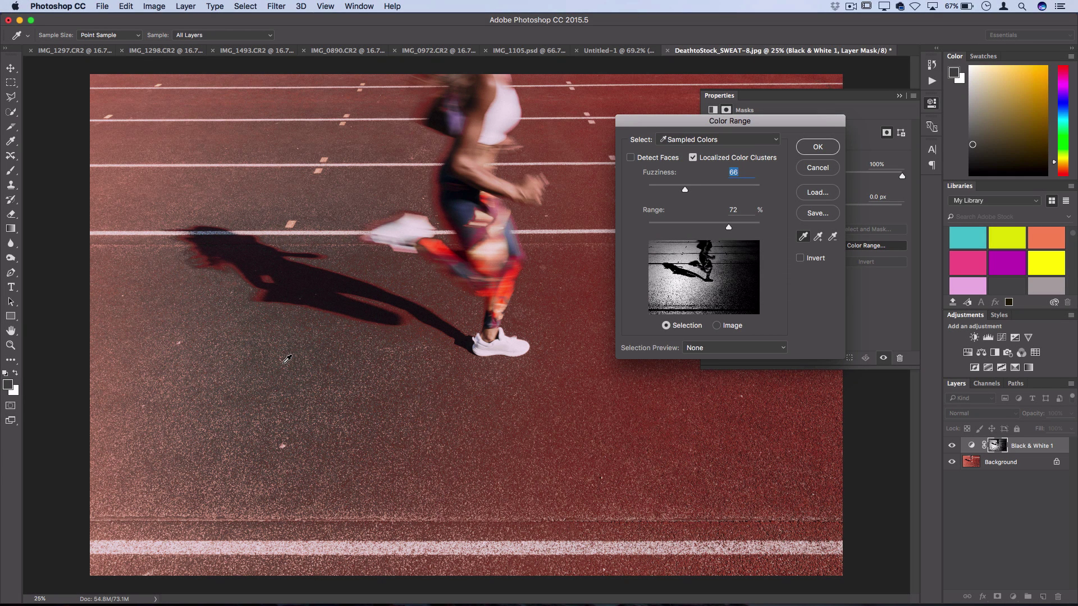
Add the rest of the track surface to the sampled colors, invert the Color Range selection and apply it to the mask.
key("shift")
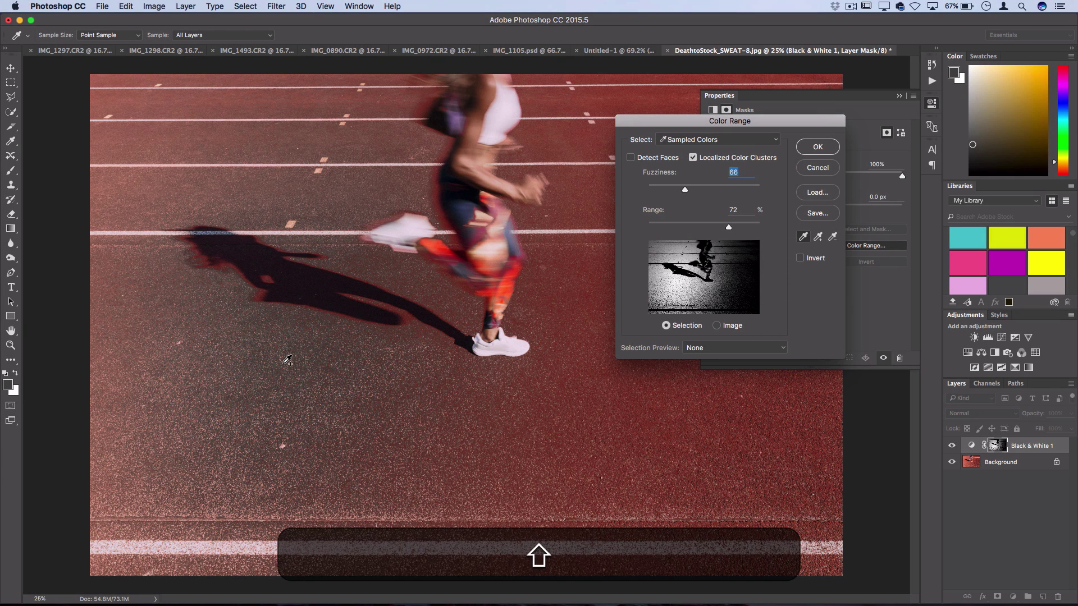
mouse_move(284, 364)
left_mouse_down()
mouse_move(416, 384)
mouse_move(549, 378)
left_mouse_up()
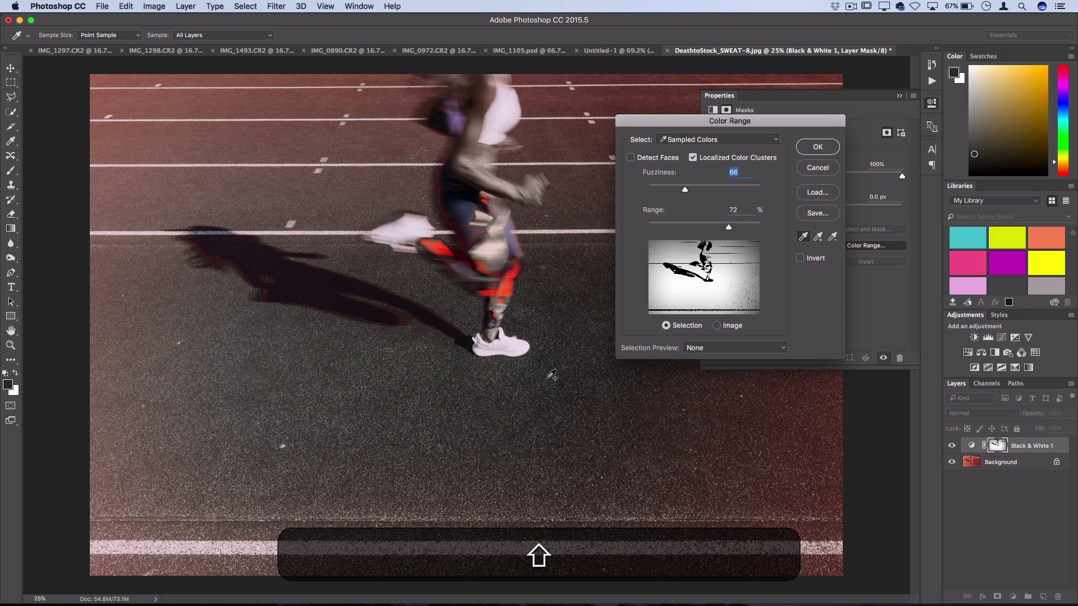
mouse_move(299, 119)
left_mouse_down()
mouse_move(202, 80)
mouse_move(159, 76)
mouse_move(126, 491)
mouse_move(669, 372)
mouse_move(684, 370)
mouse_move(740, 422)
left_mouse_up()
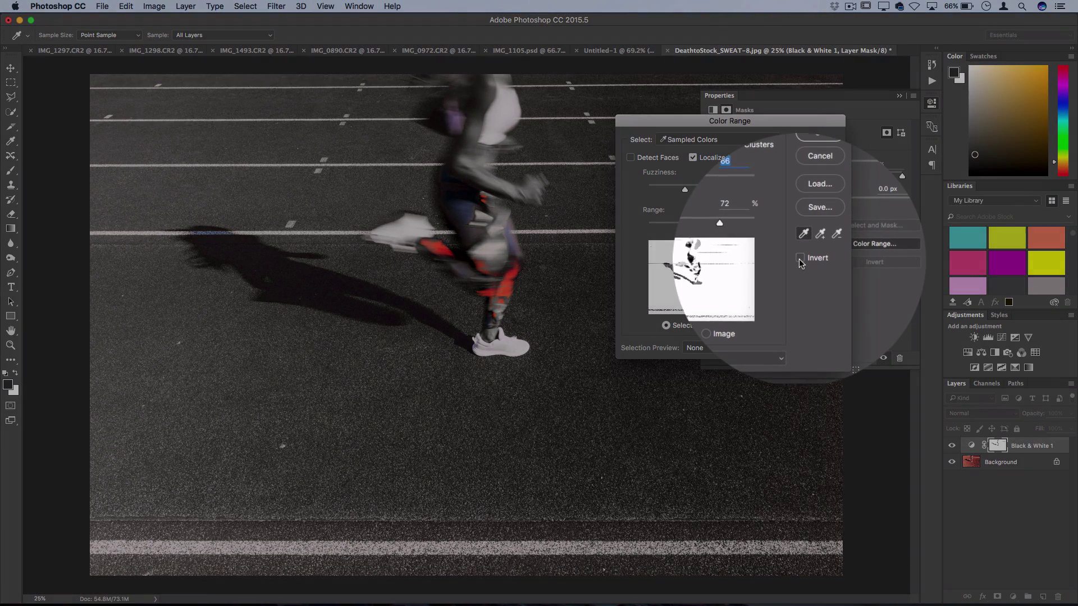
left_click(799, 258)
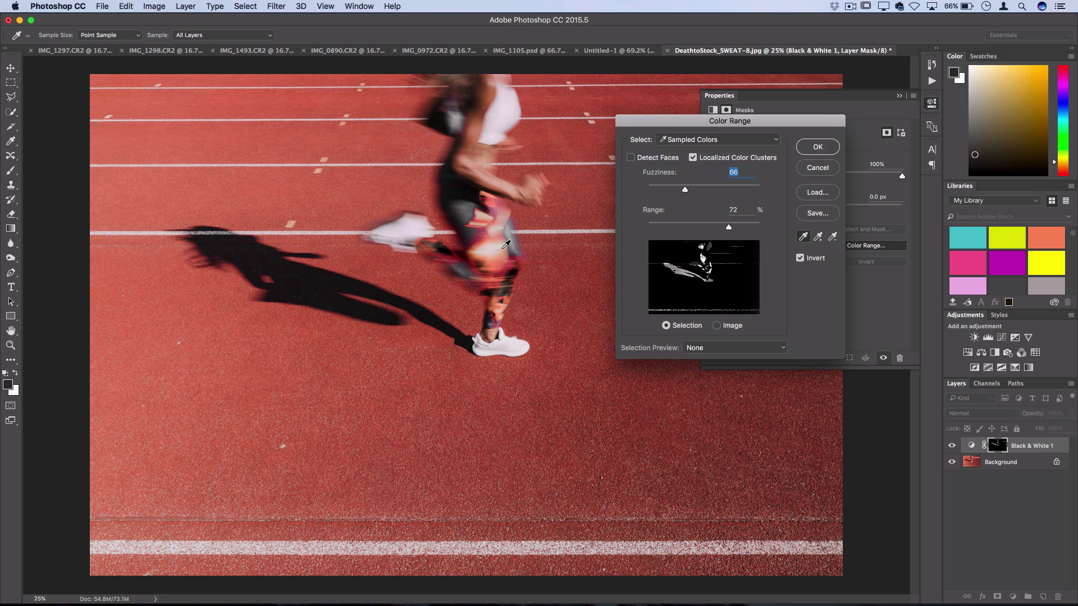
left_click(808, 149)
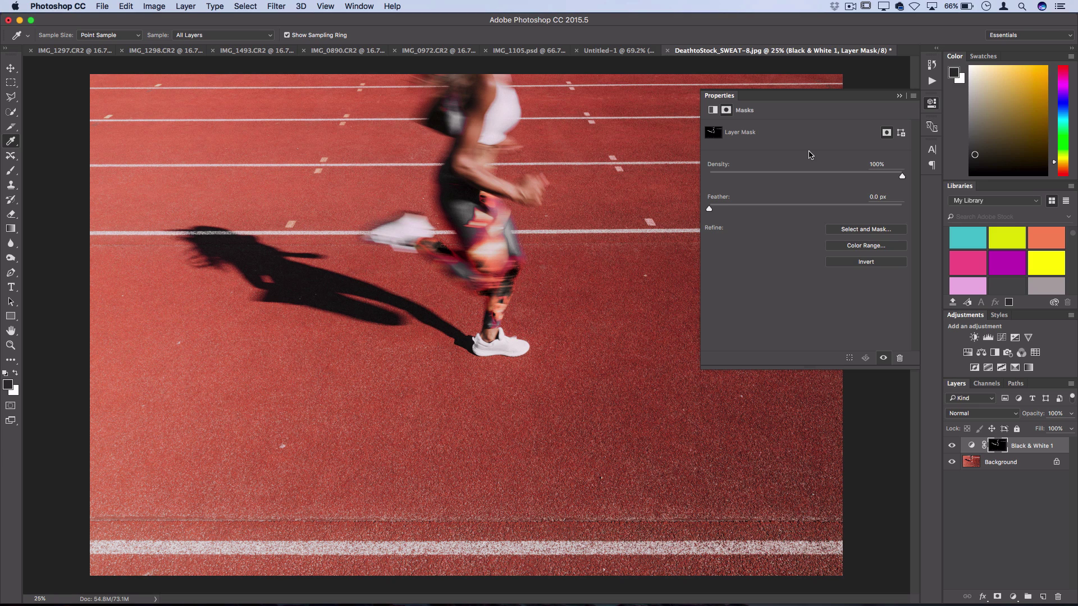
Try lower densities on the layer mask, keep 100%, and set its feather to about 64.2 px.
left_click(805, 176)
left_click(756, 177)
left_click(806, 177)
left_click(835, 176)
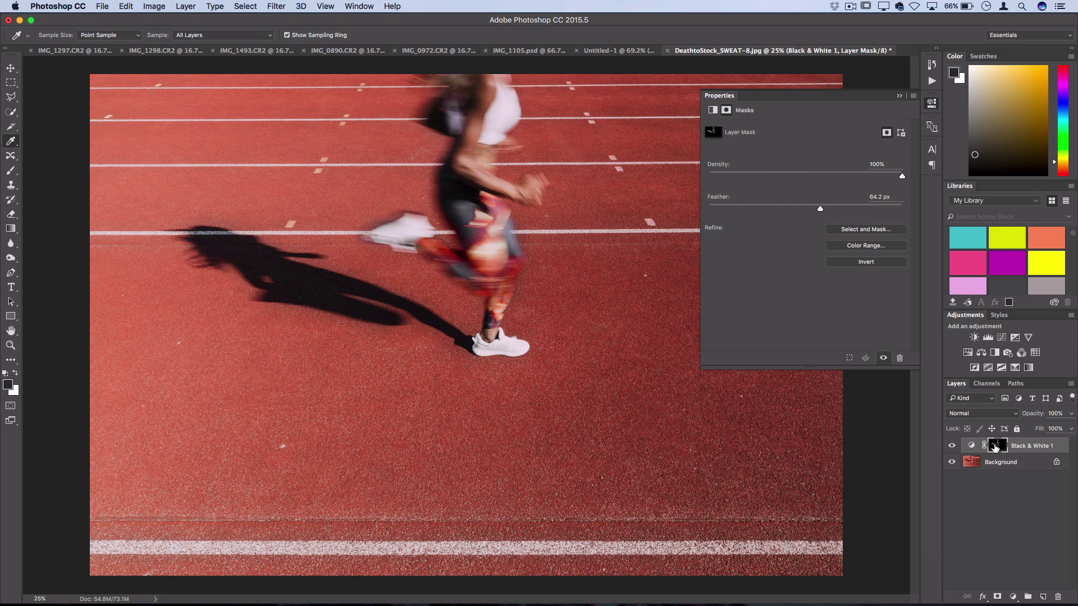
Disable the layer mask on the Black & White 1 layer and collapse the adjustment's properties.
right_click(995, 447)
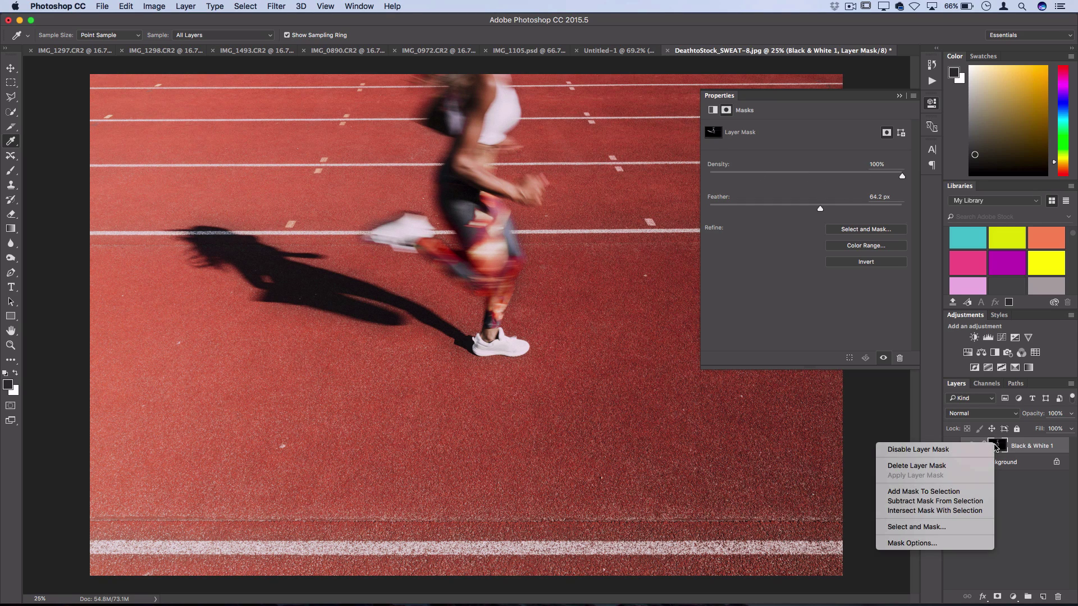
left_click(992, 447)
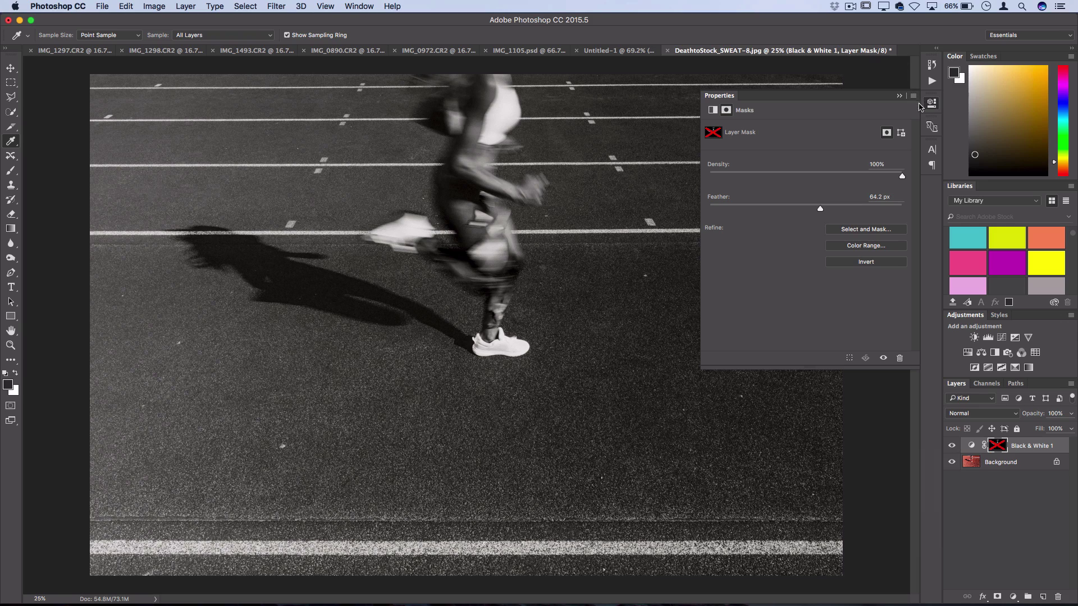
left_click(928, 106)
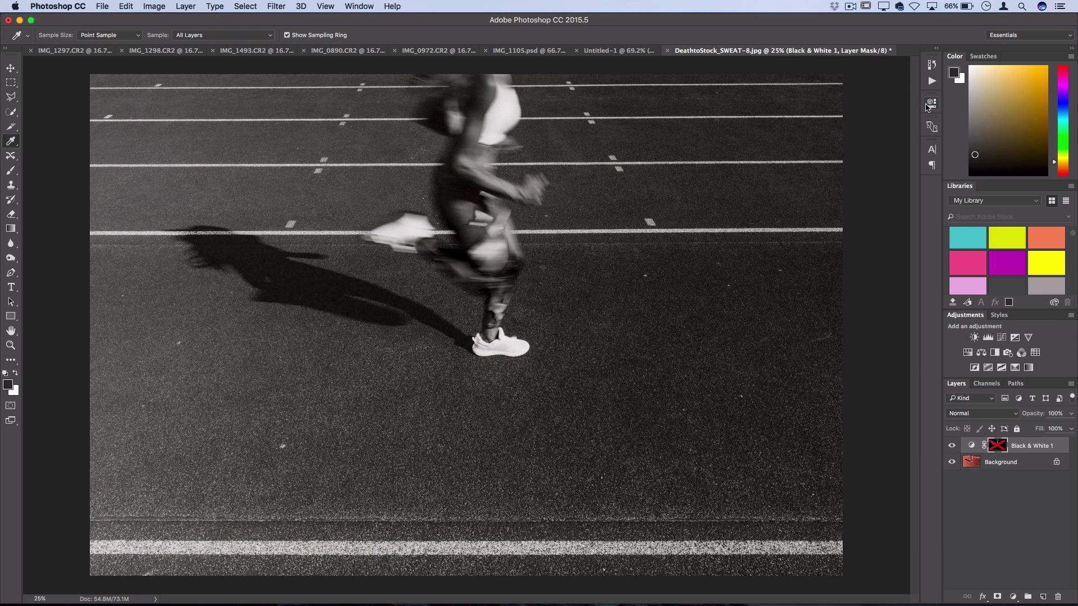
Hide and show the Black & White 1 layer for comparison, and try a lower opacity before restoring it to 100%.
left_click(952, 447)
left_click(951, 447)
left_click(1070, 414)
left_click(1037, 428)
left_click_drag(1036, 428, 1070, 429)
Try a different blend mode on the Black & White 1 layer and set it back to Normal.
left_click(1009, 414)
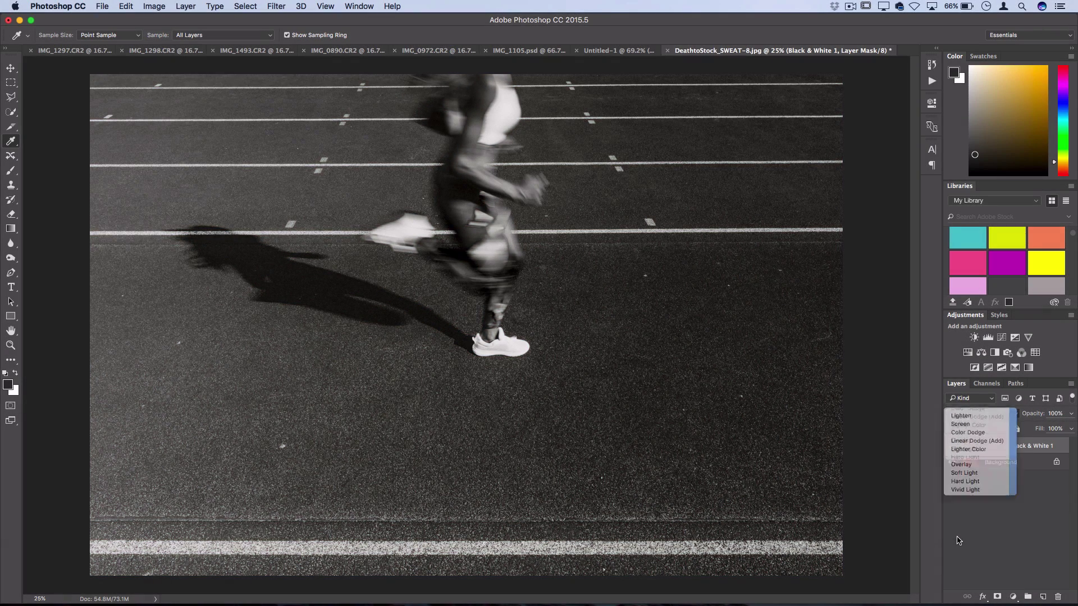
left_click(962, 510)
left_click(970, 415)
left_click(962, 292)
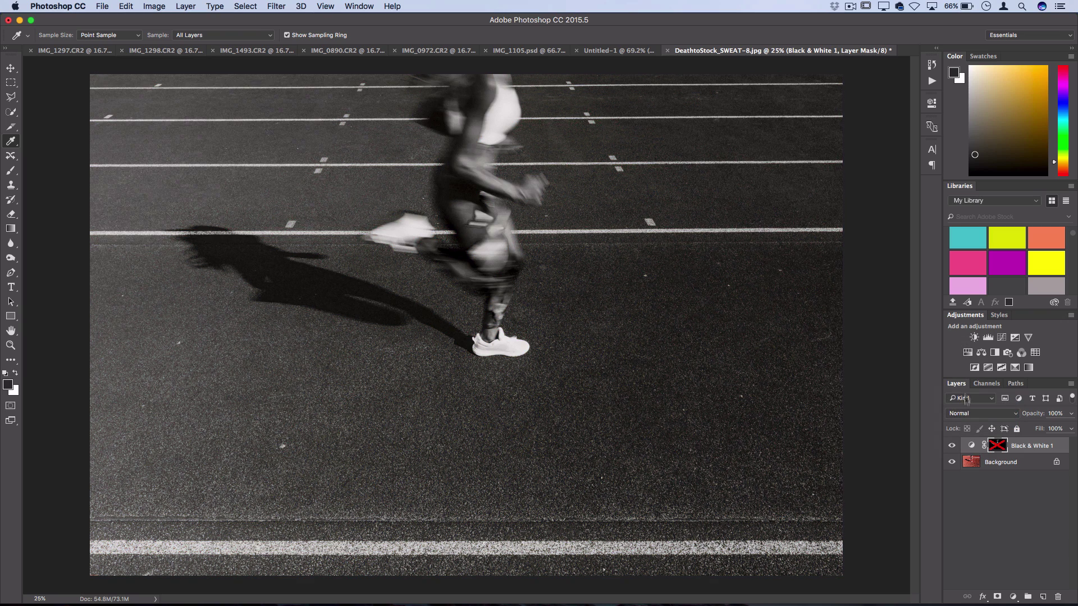